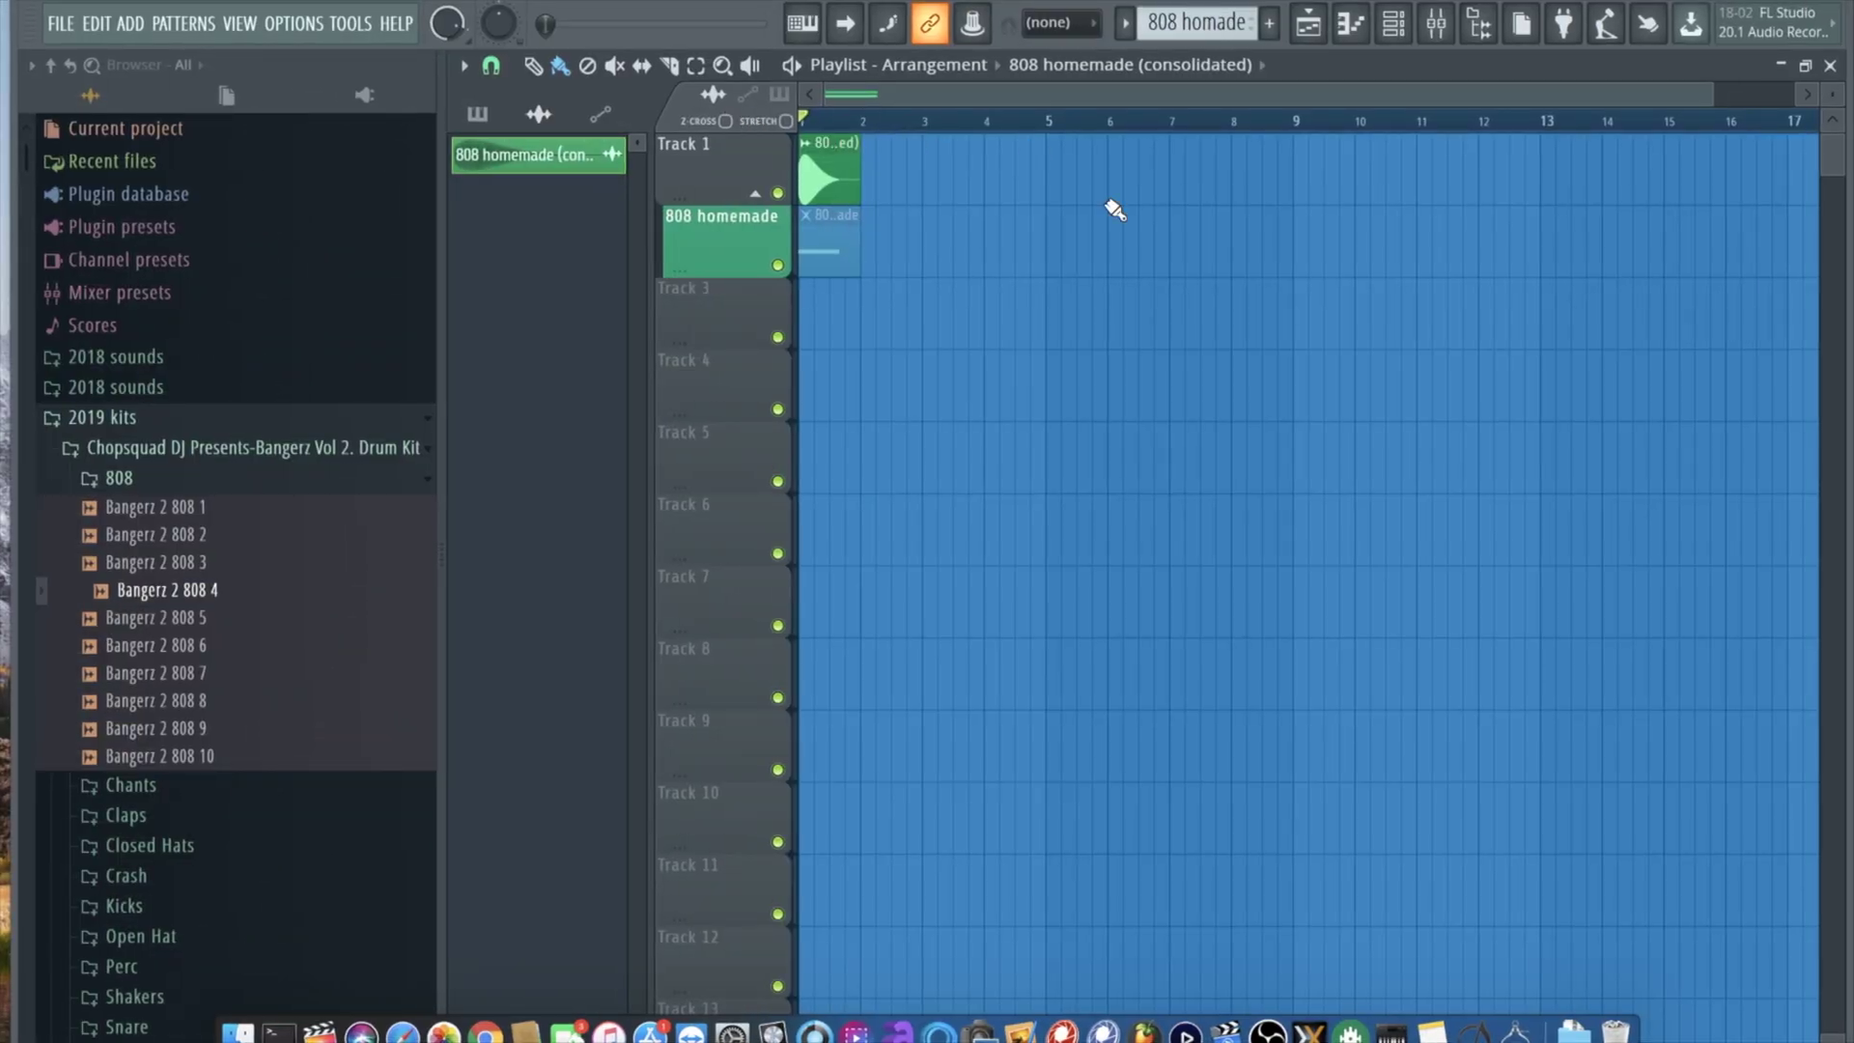
Step: Check the Mixer, then play back the consolidated 808
click(1435, 29)
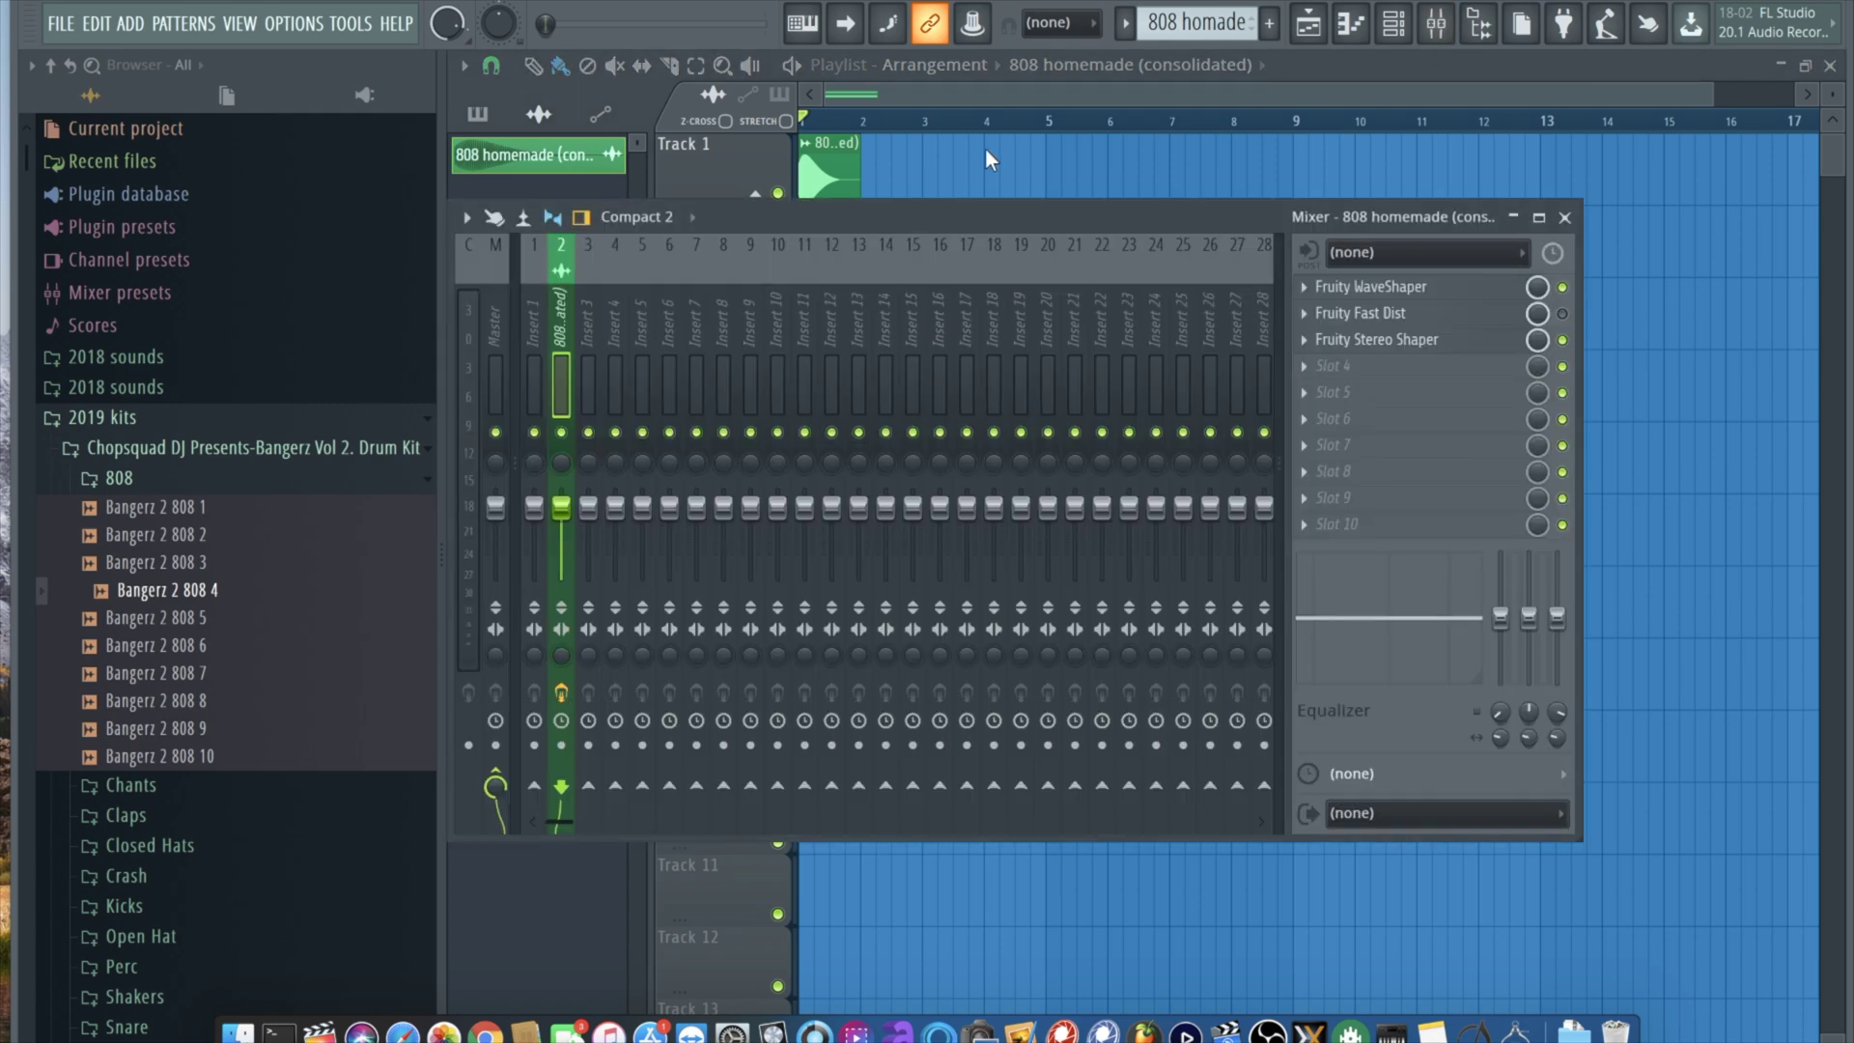
click(1434, 29)
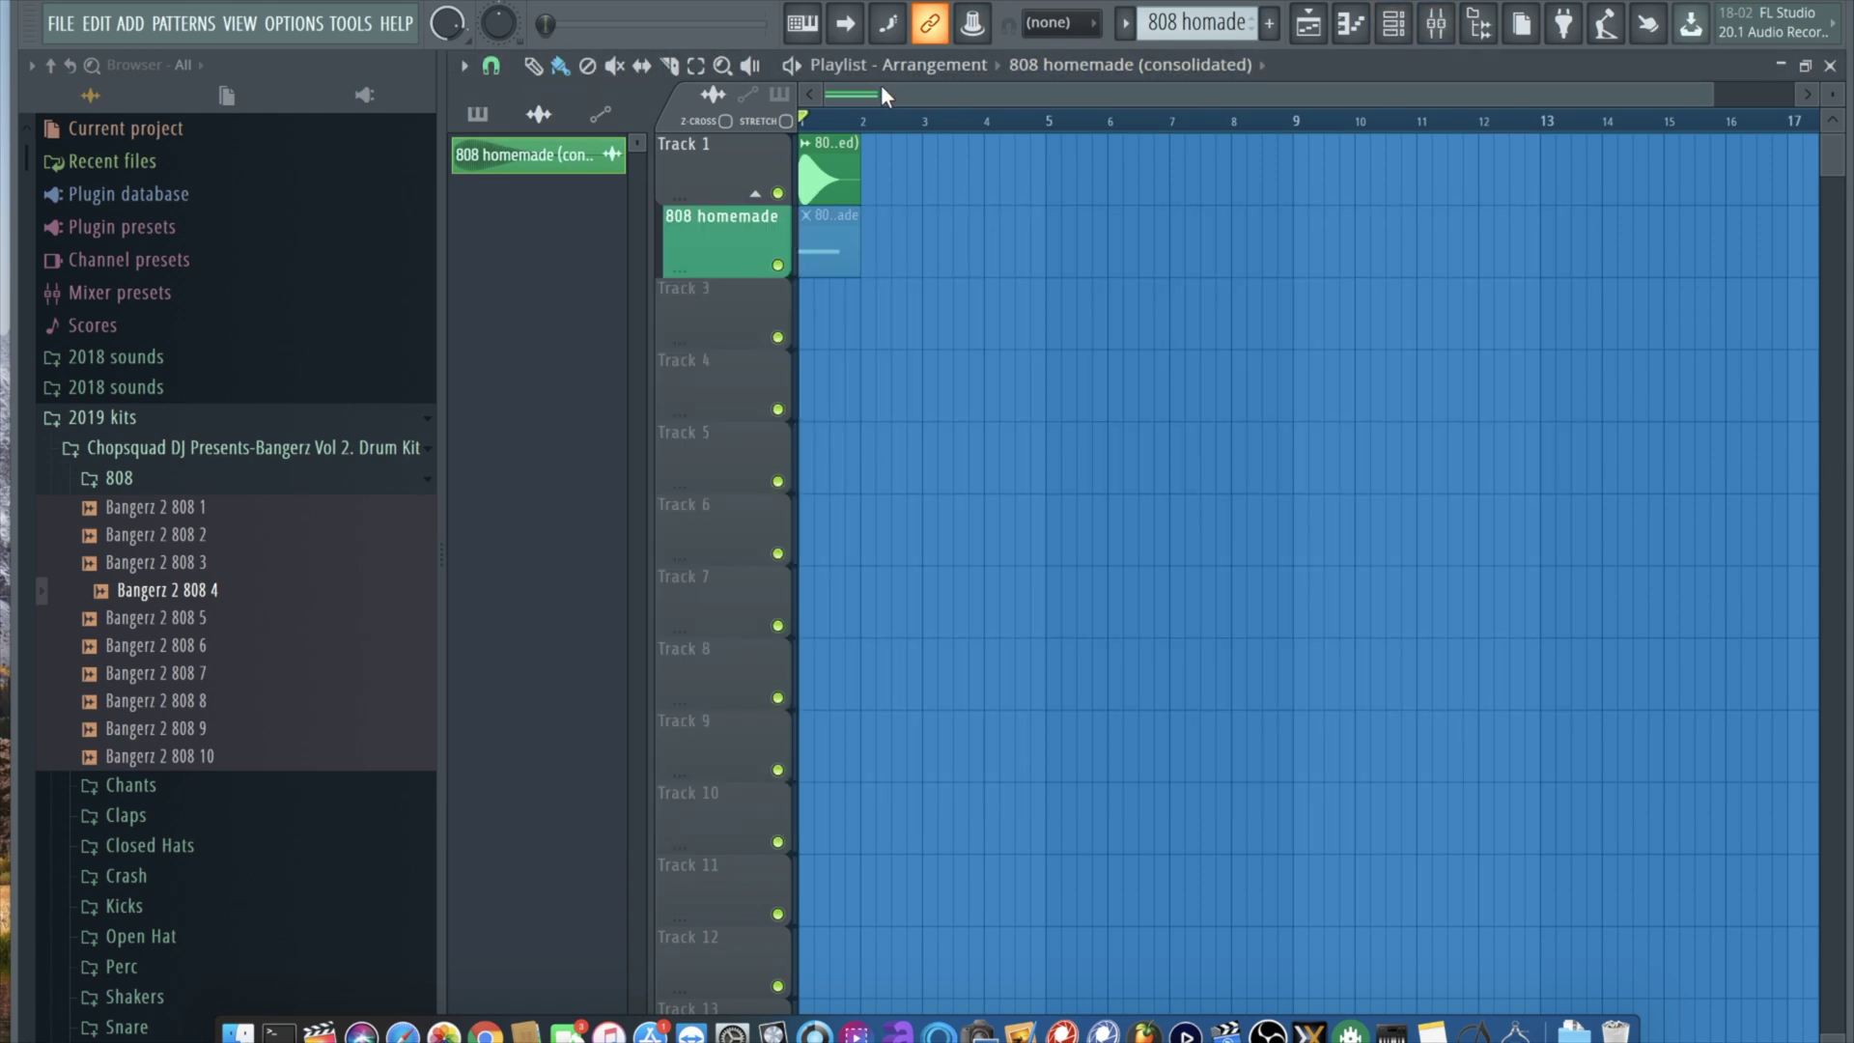
key(space)
key(space)
Step: Show the Channel rack with its filter set to All, enlarged to list every channel
click(1393, 28)
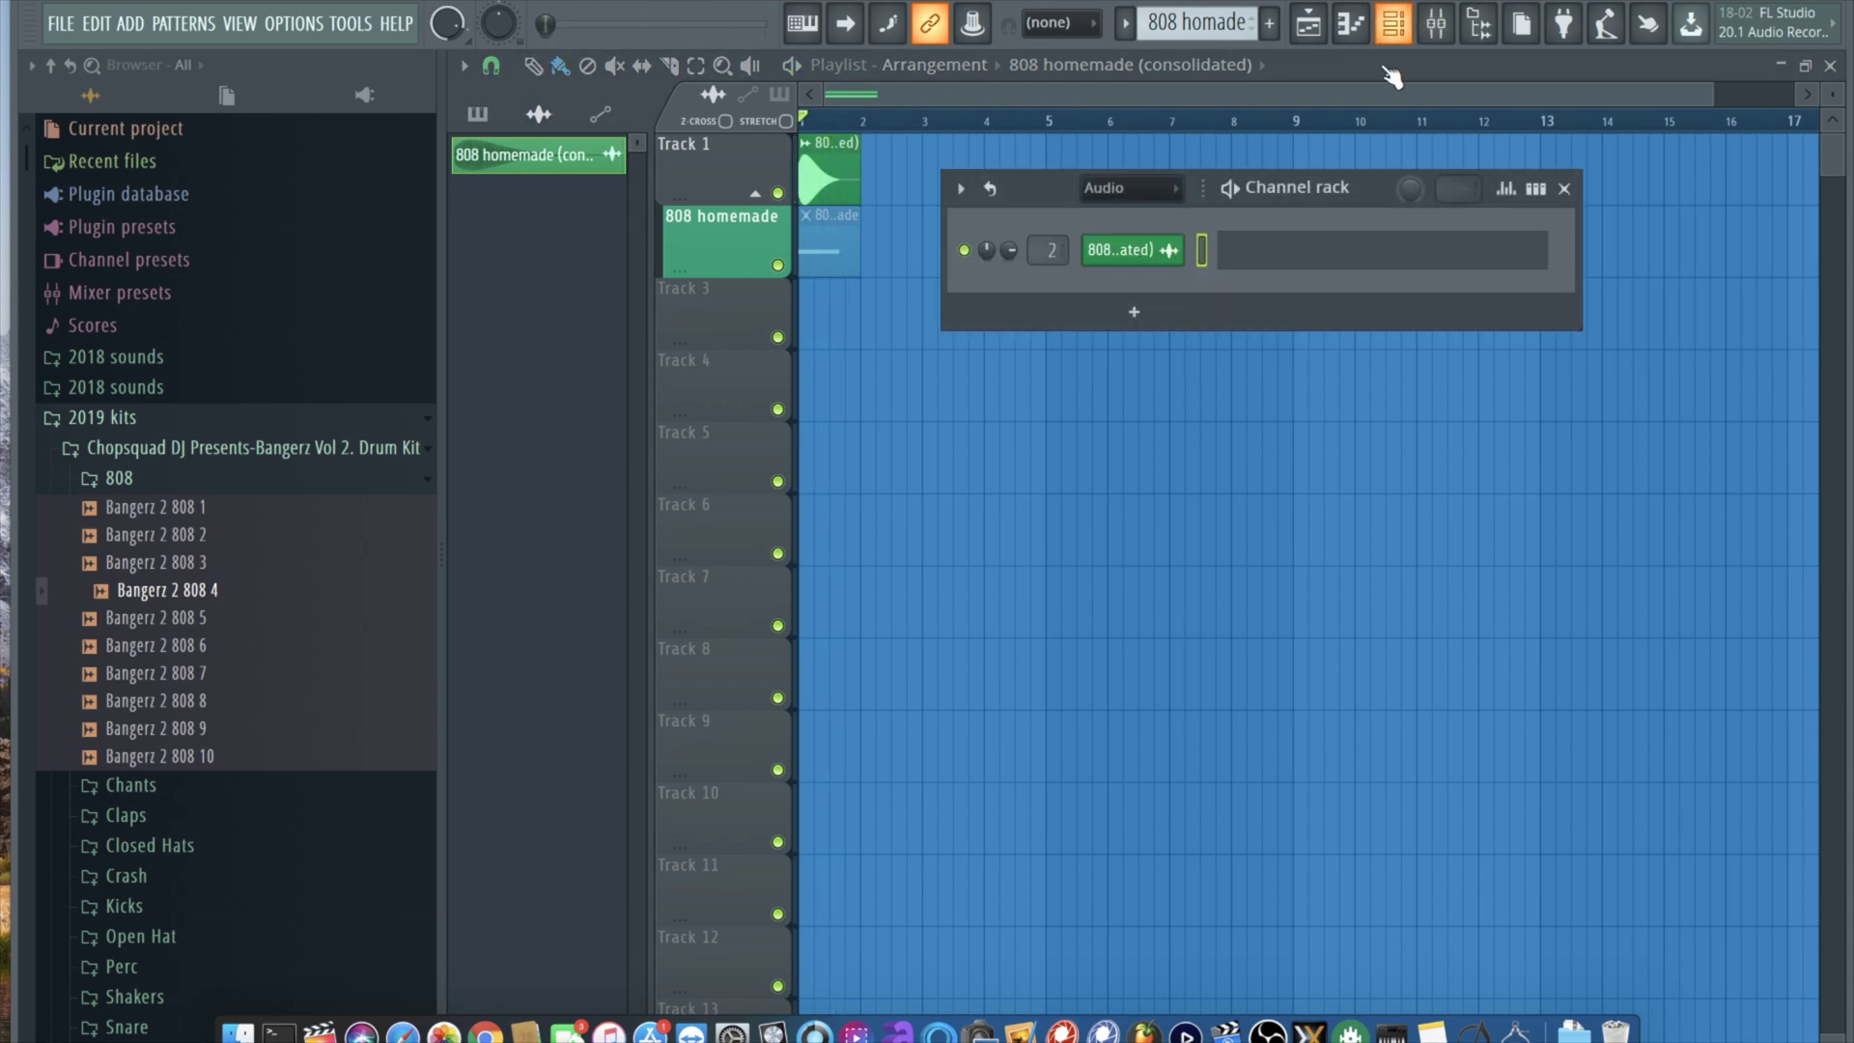
click(1125, 189)
click(1121, 222)
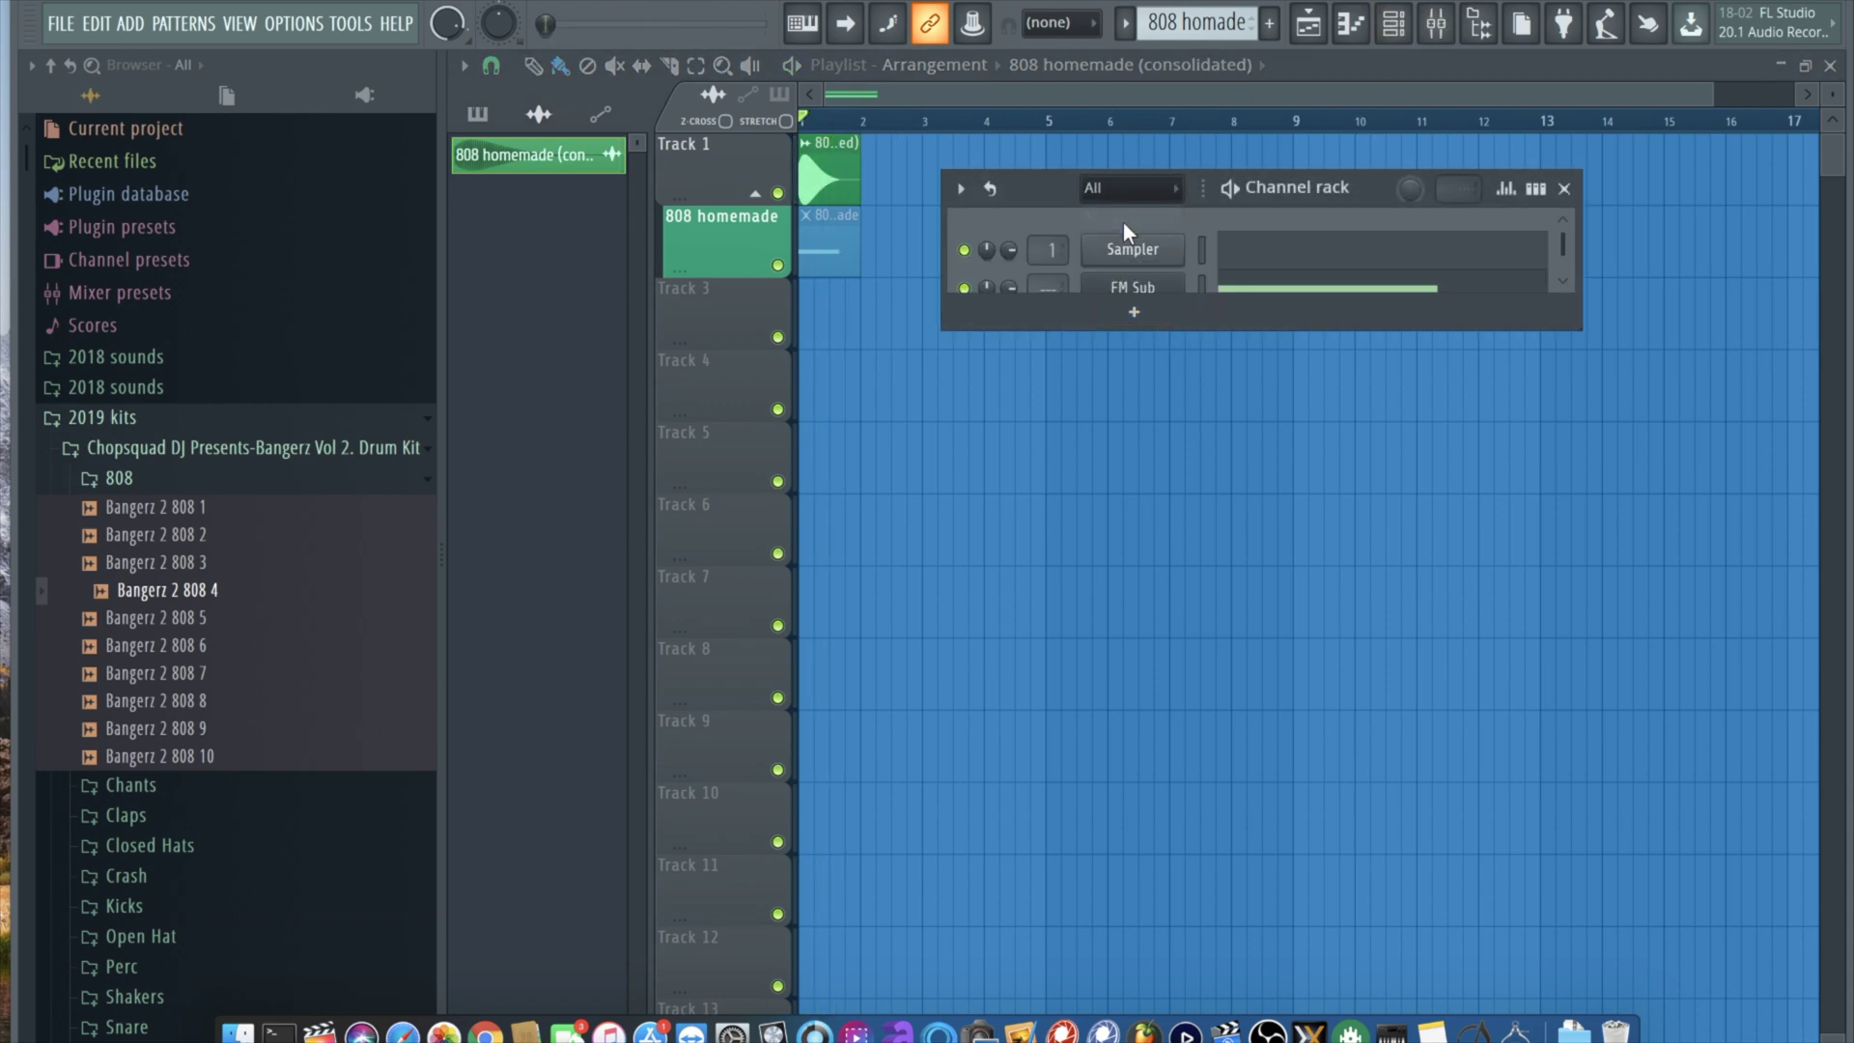
drag(1358, 329, 1371, 416)
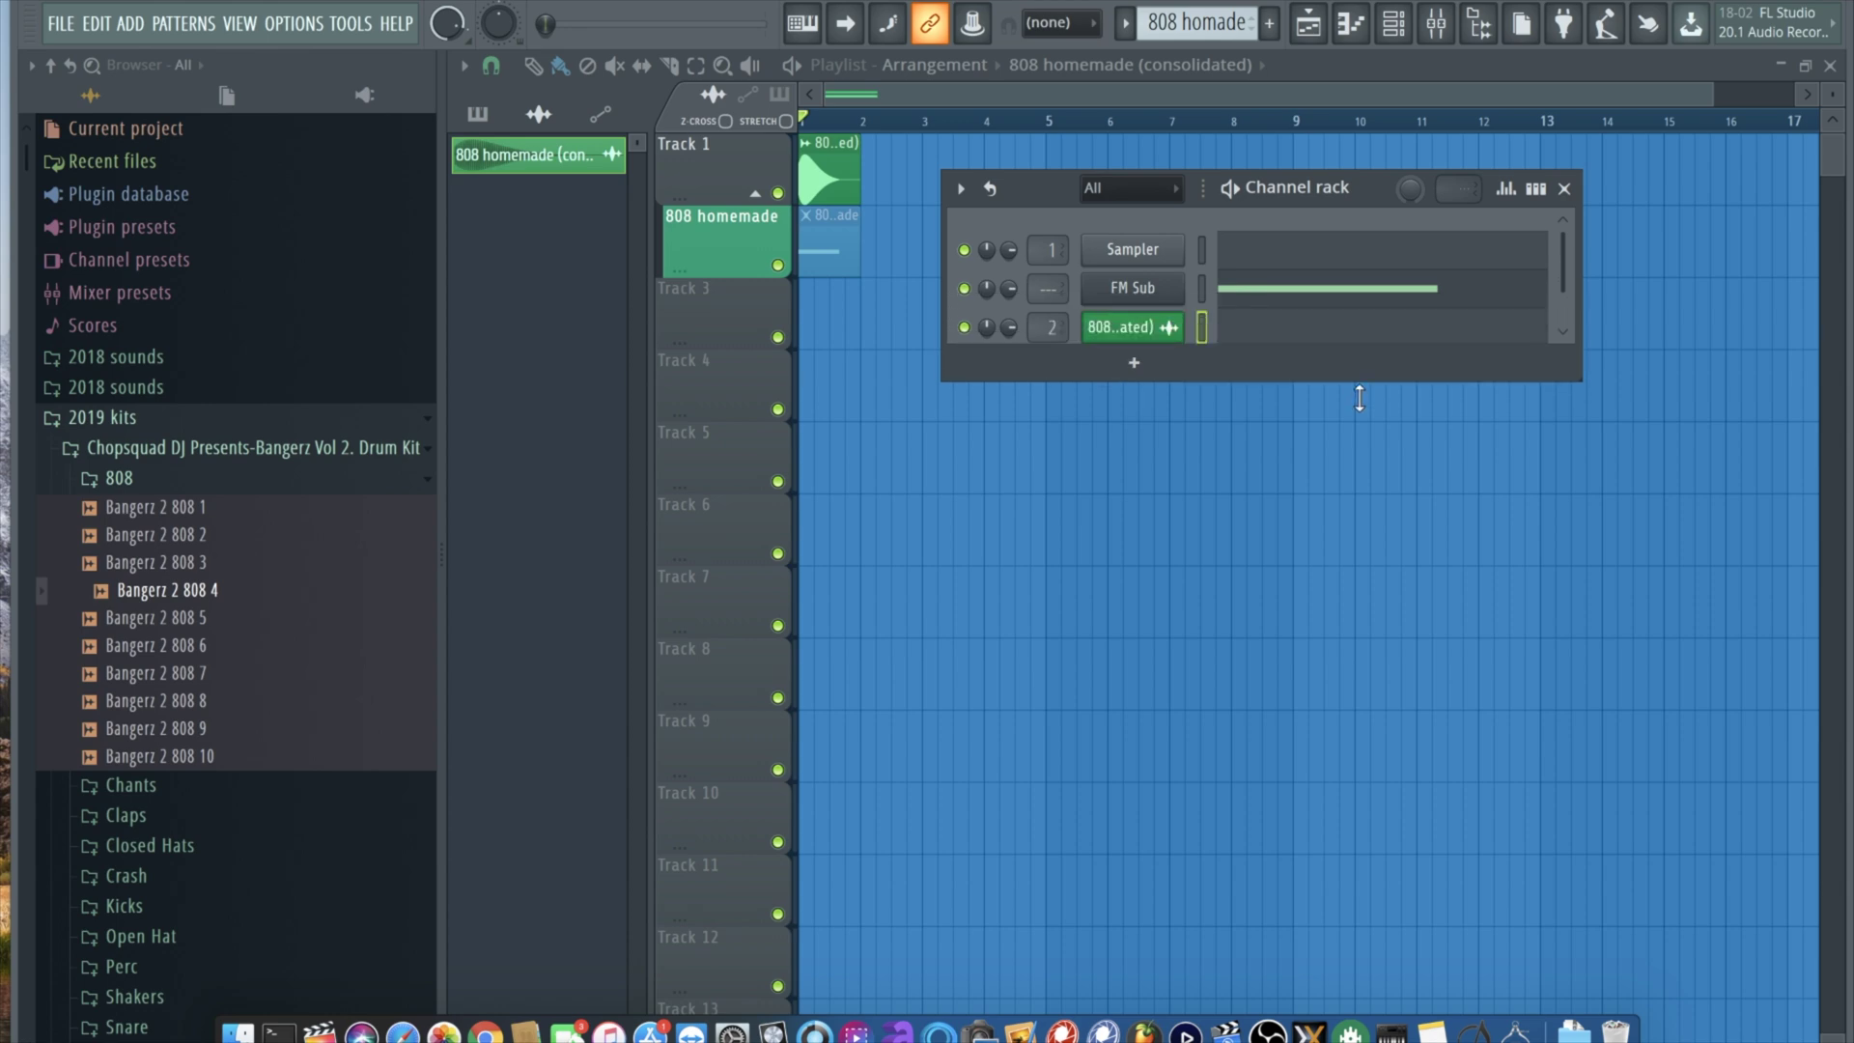
Step: Add a Fruity DX10 channel and load its FM Sub preset
right_click(1132, 295)
click(1057, 663)
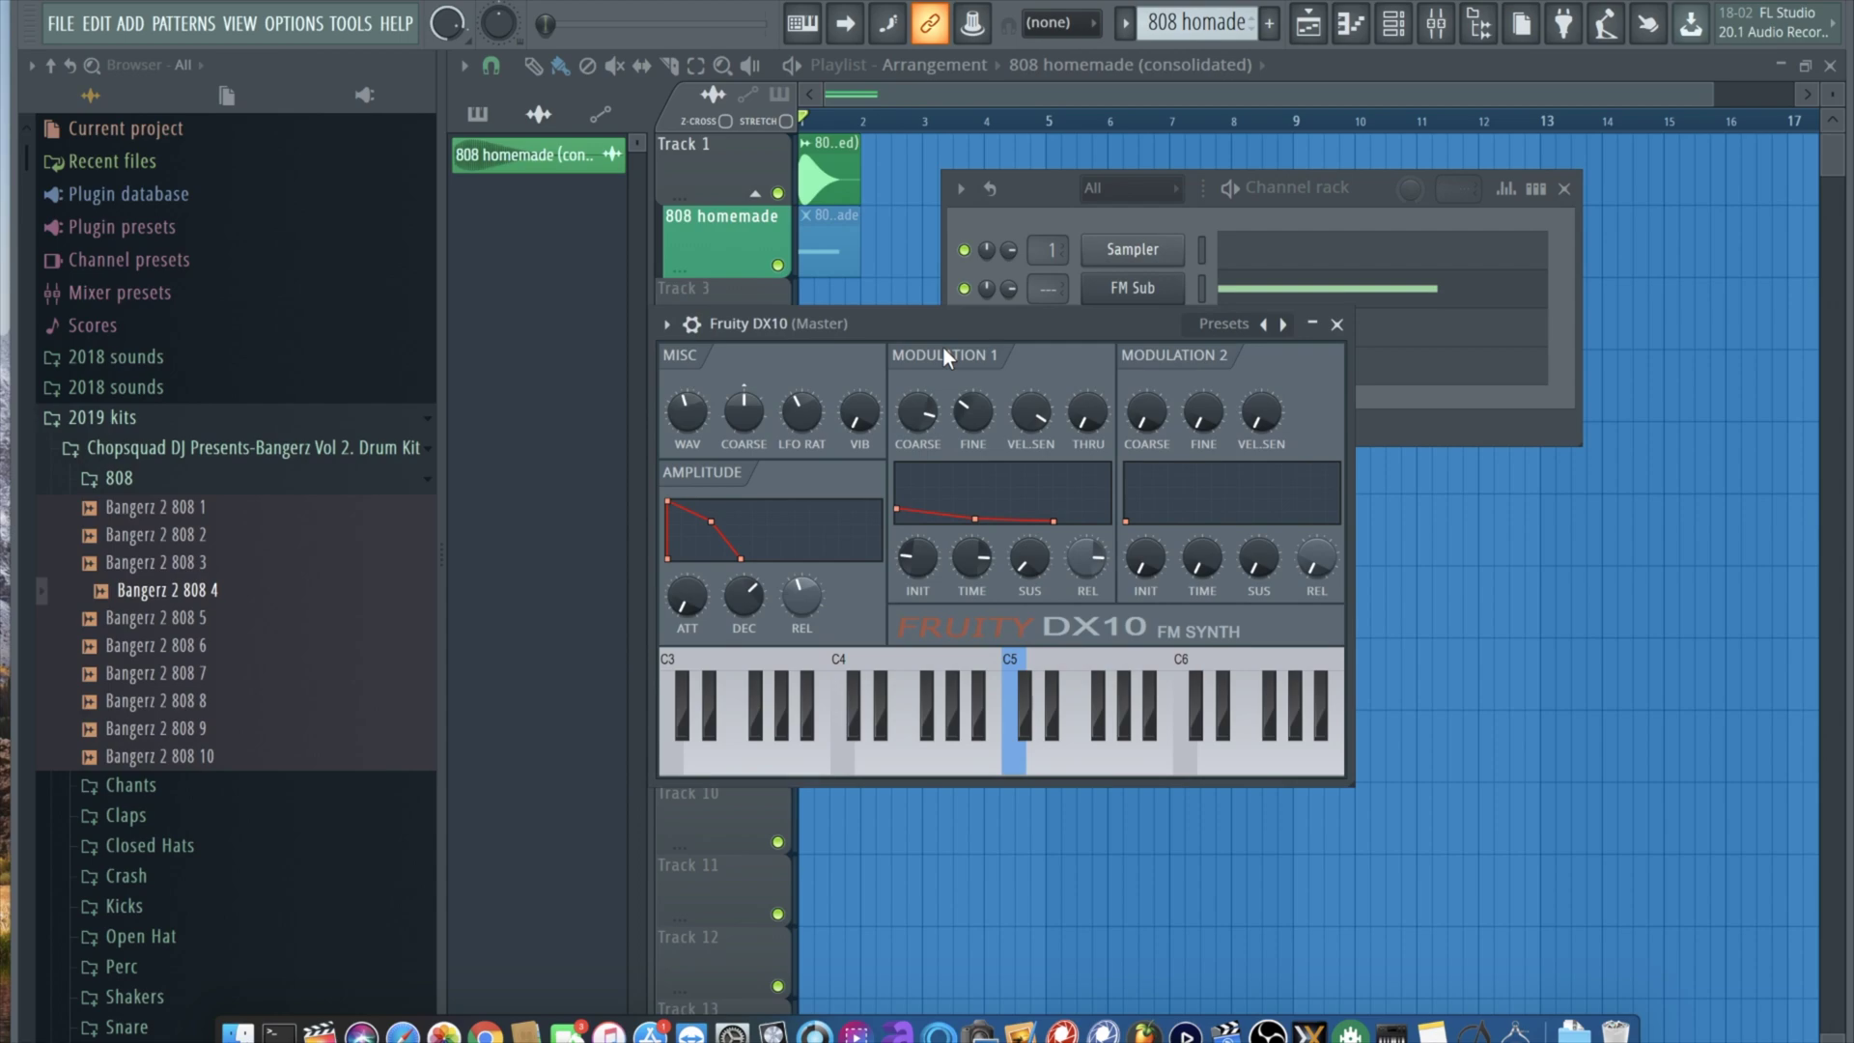
drag(930, 322, 960, 247)
click(1310, 245)
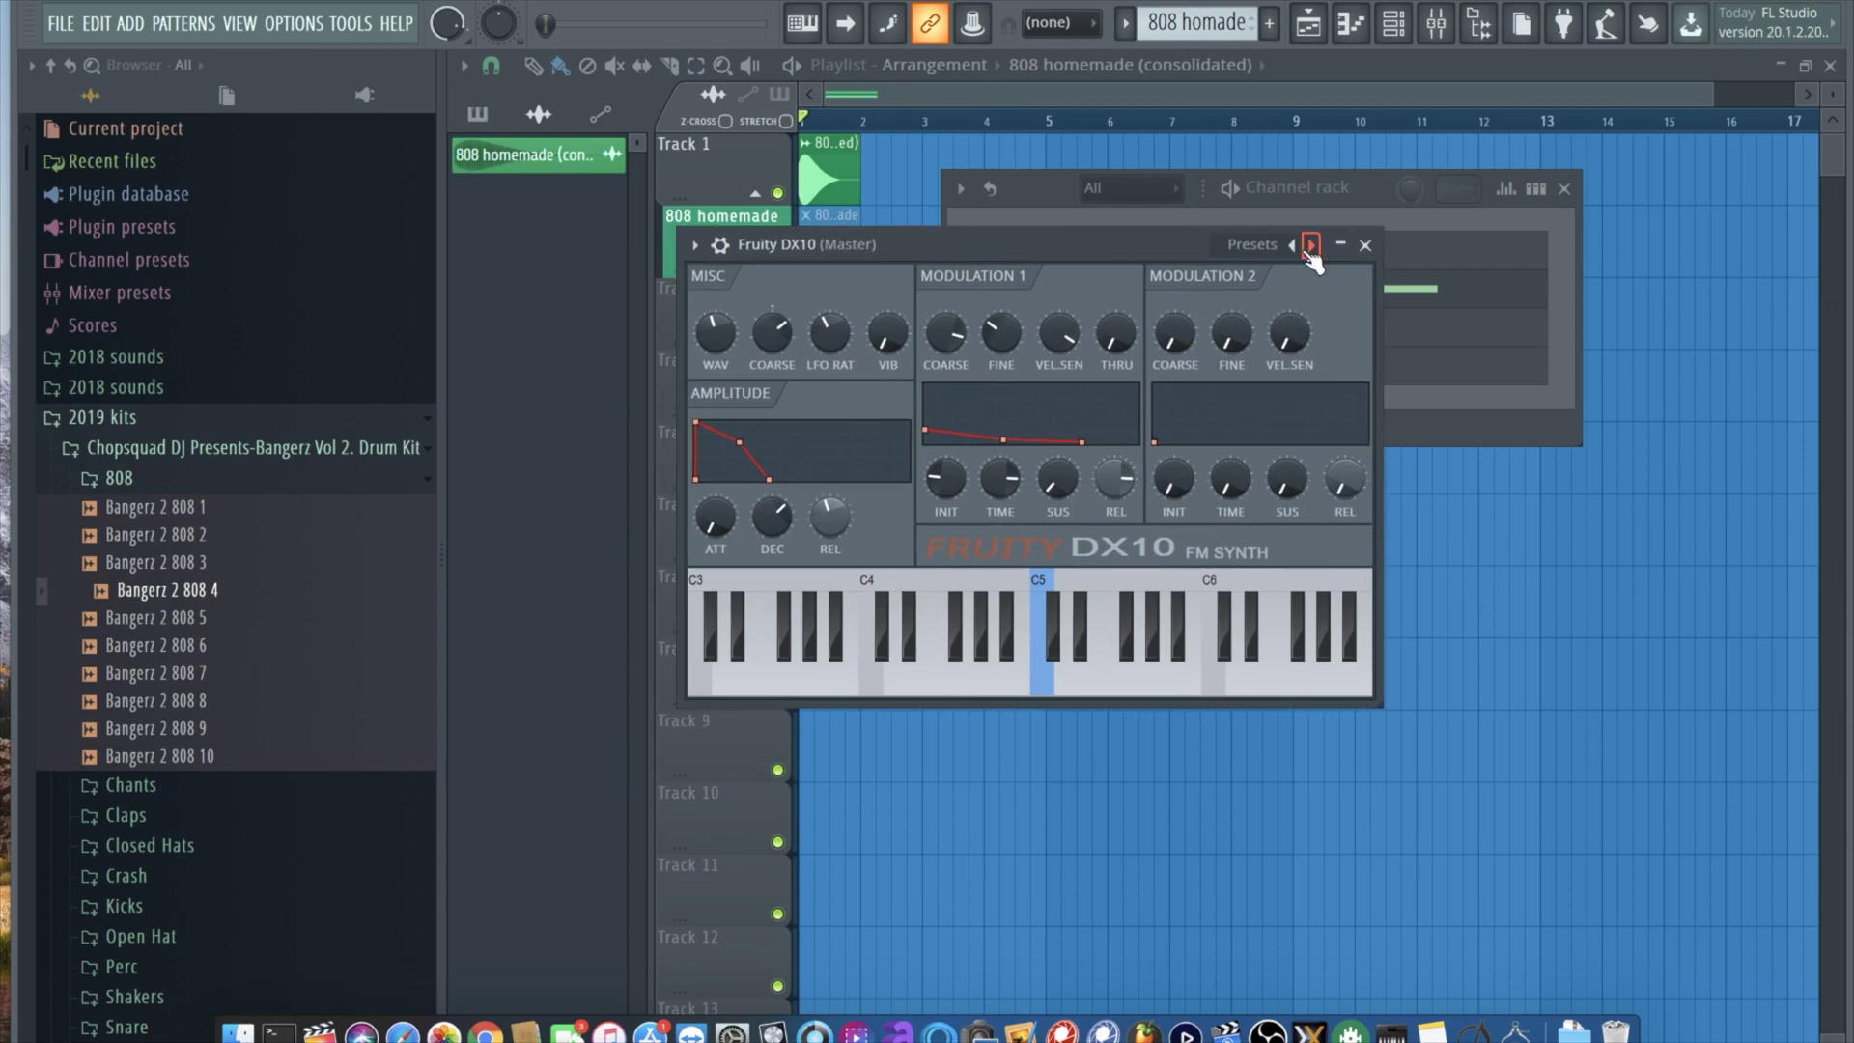
click(1311, 247)
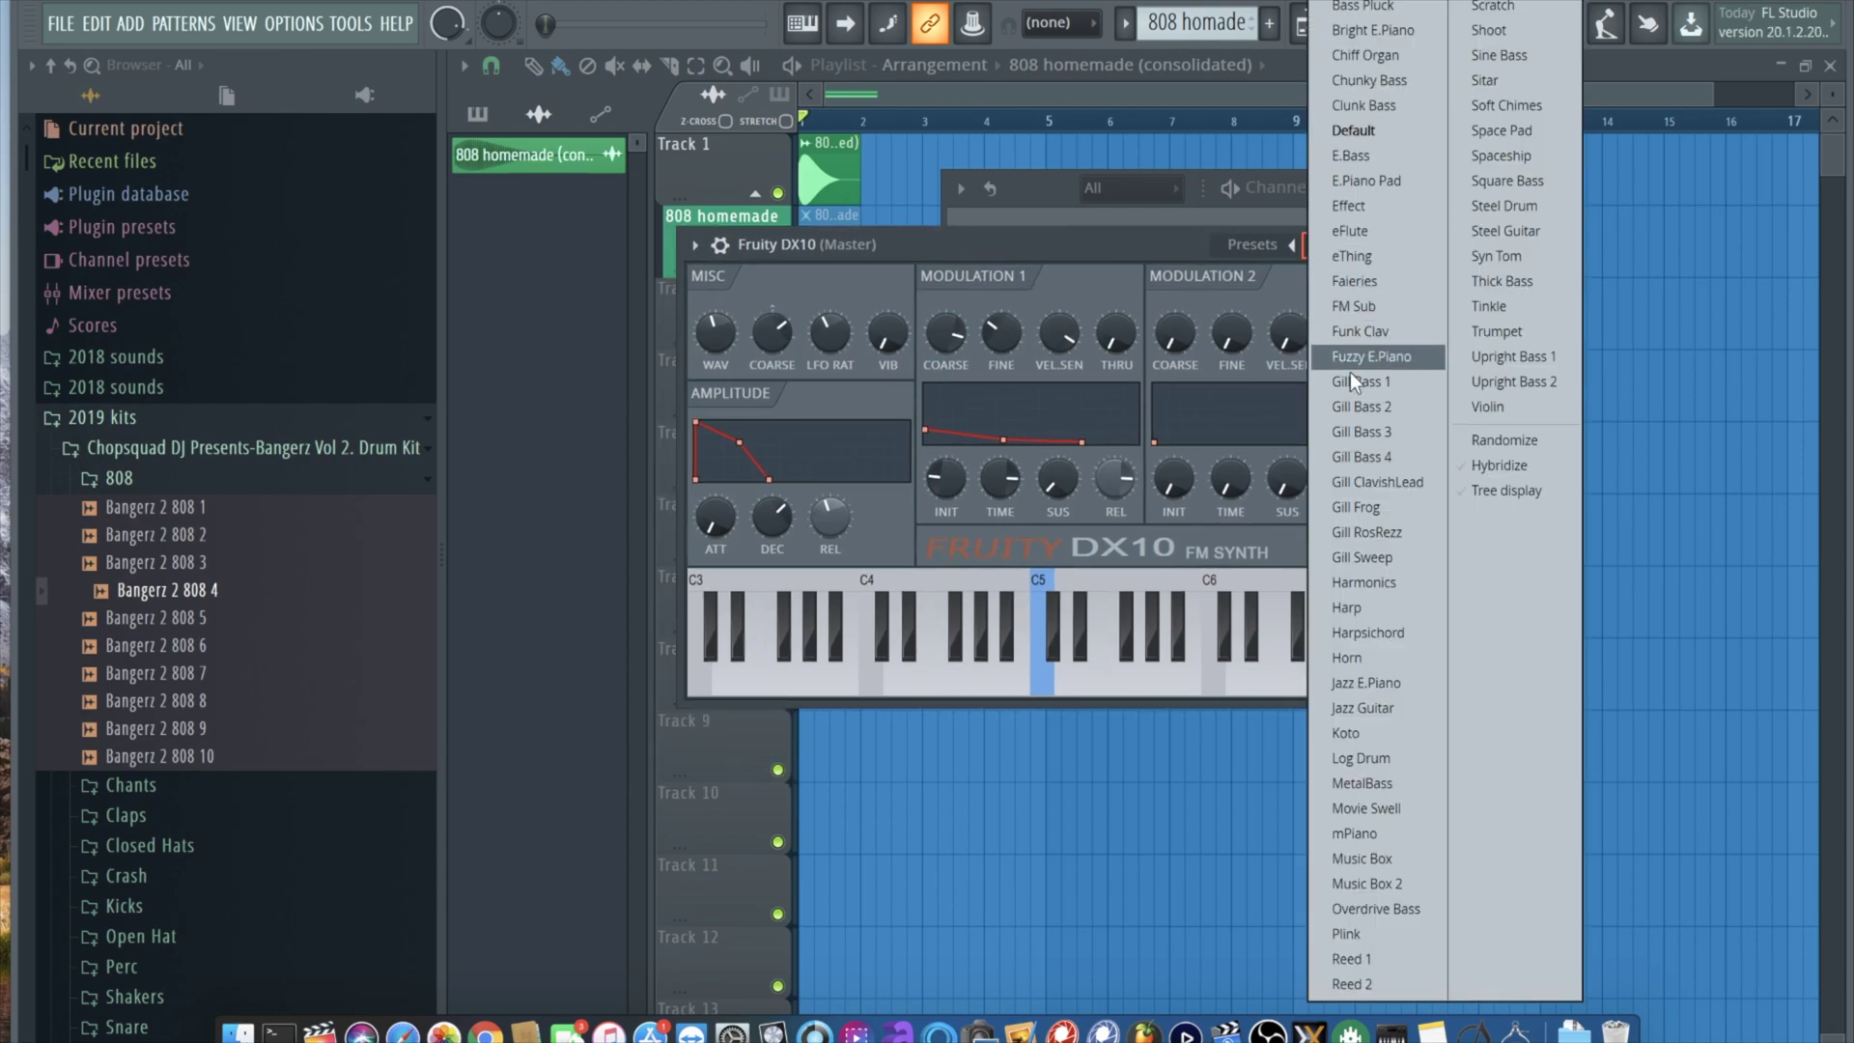
click(1351, 307)
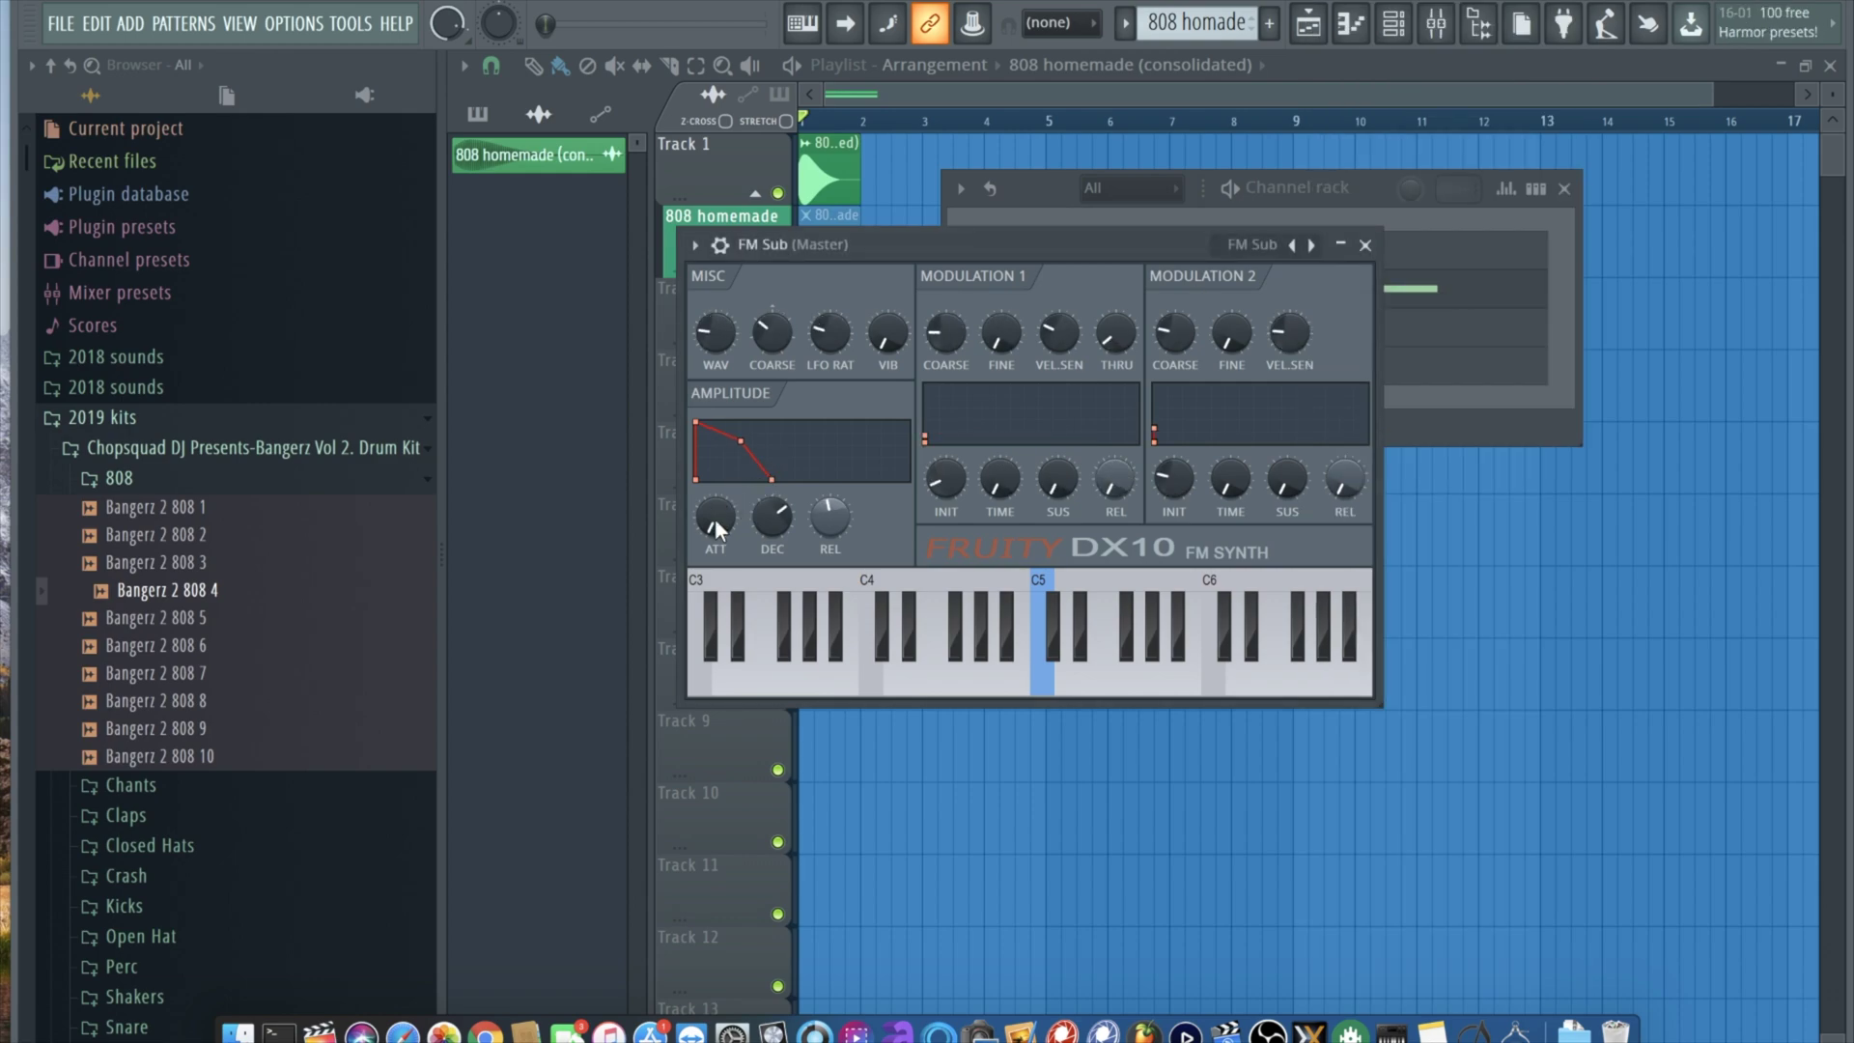
Step: Shorten the DX10 amplitude envelope's decay and close the synth
scroll(715, 518, up, 3)
mouse_move(772, 525)
mouse_down()
mouse_move(772, 541)
mouse_move(775, 518)
mouse_up()
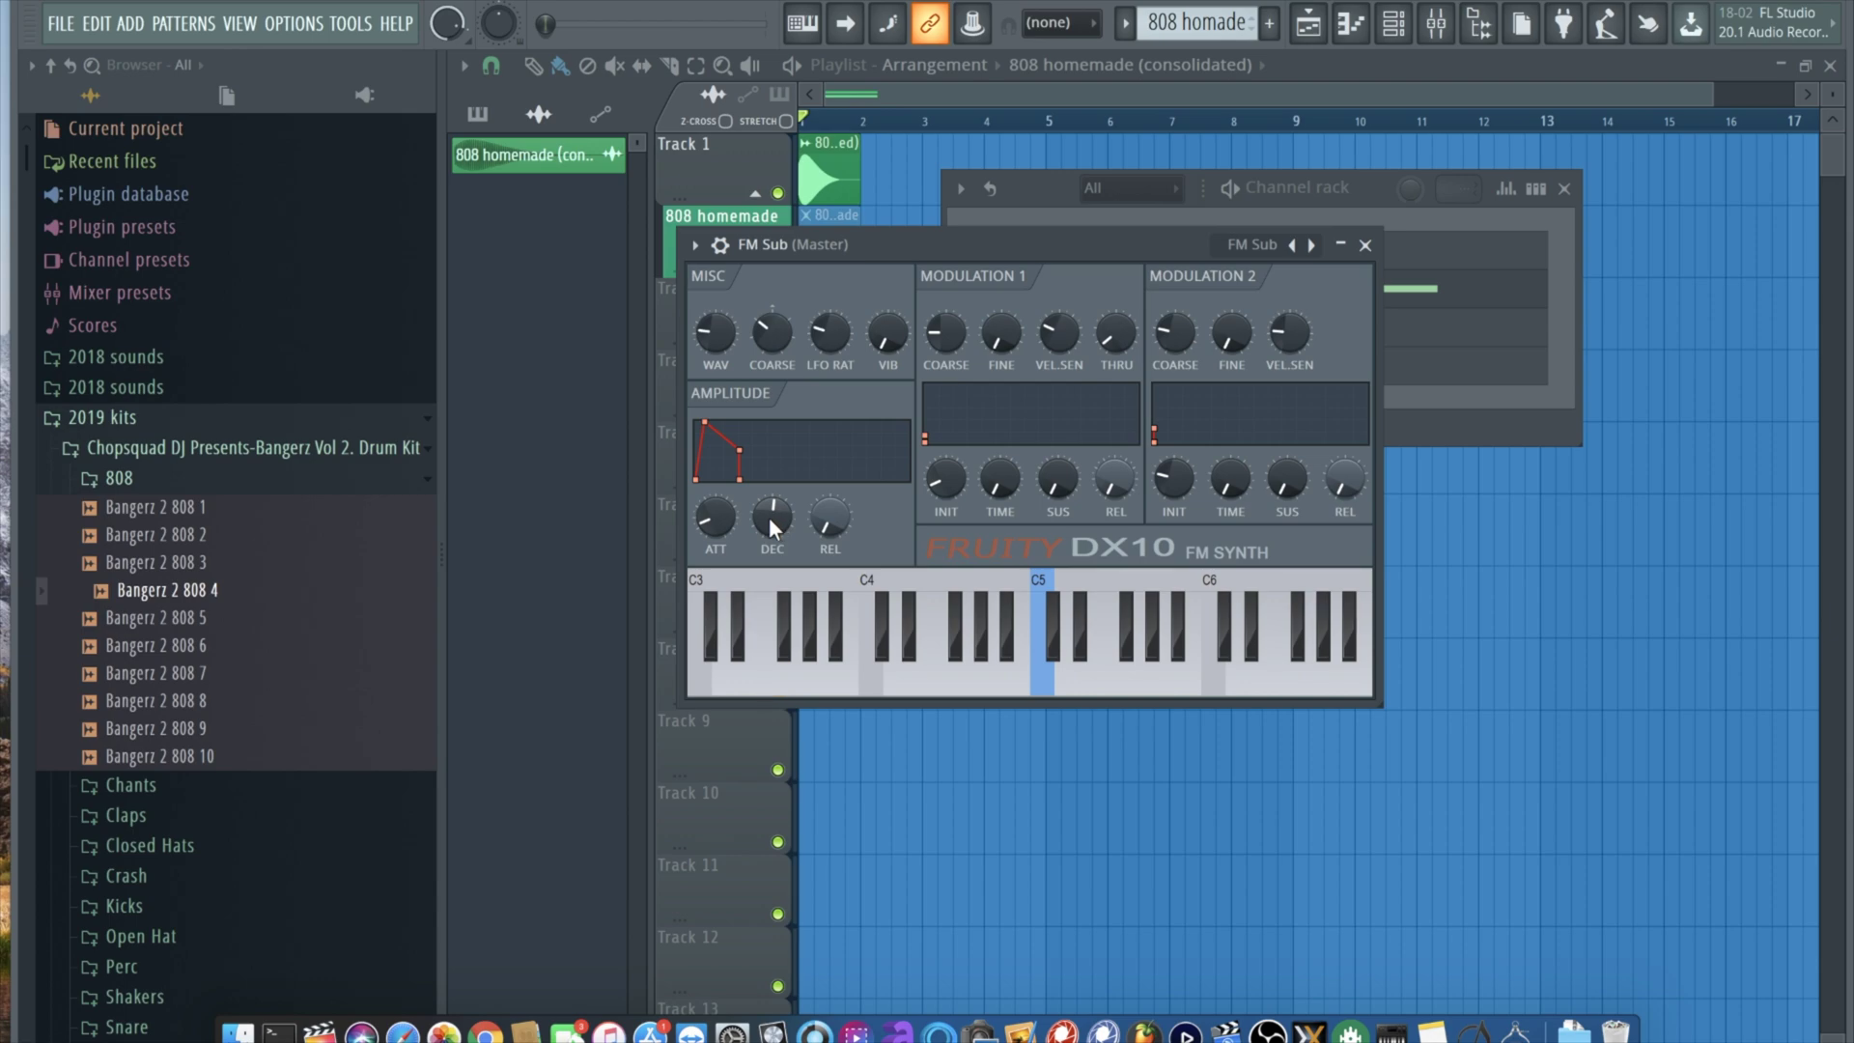
click(1366, 244)
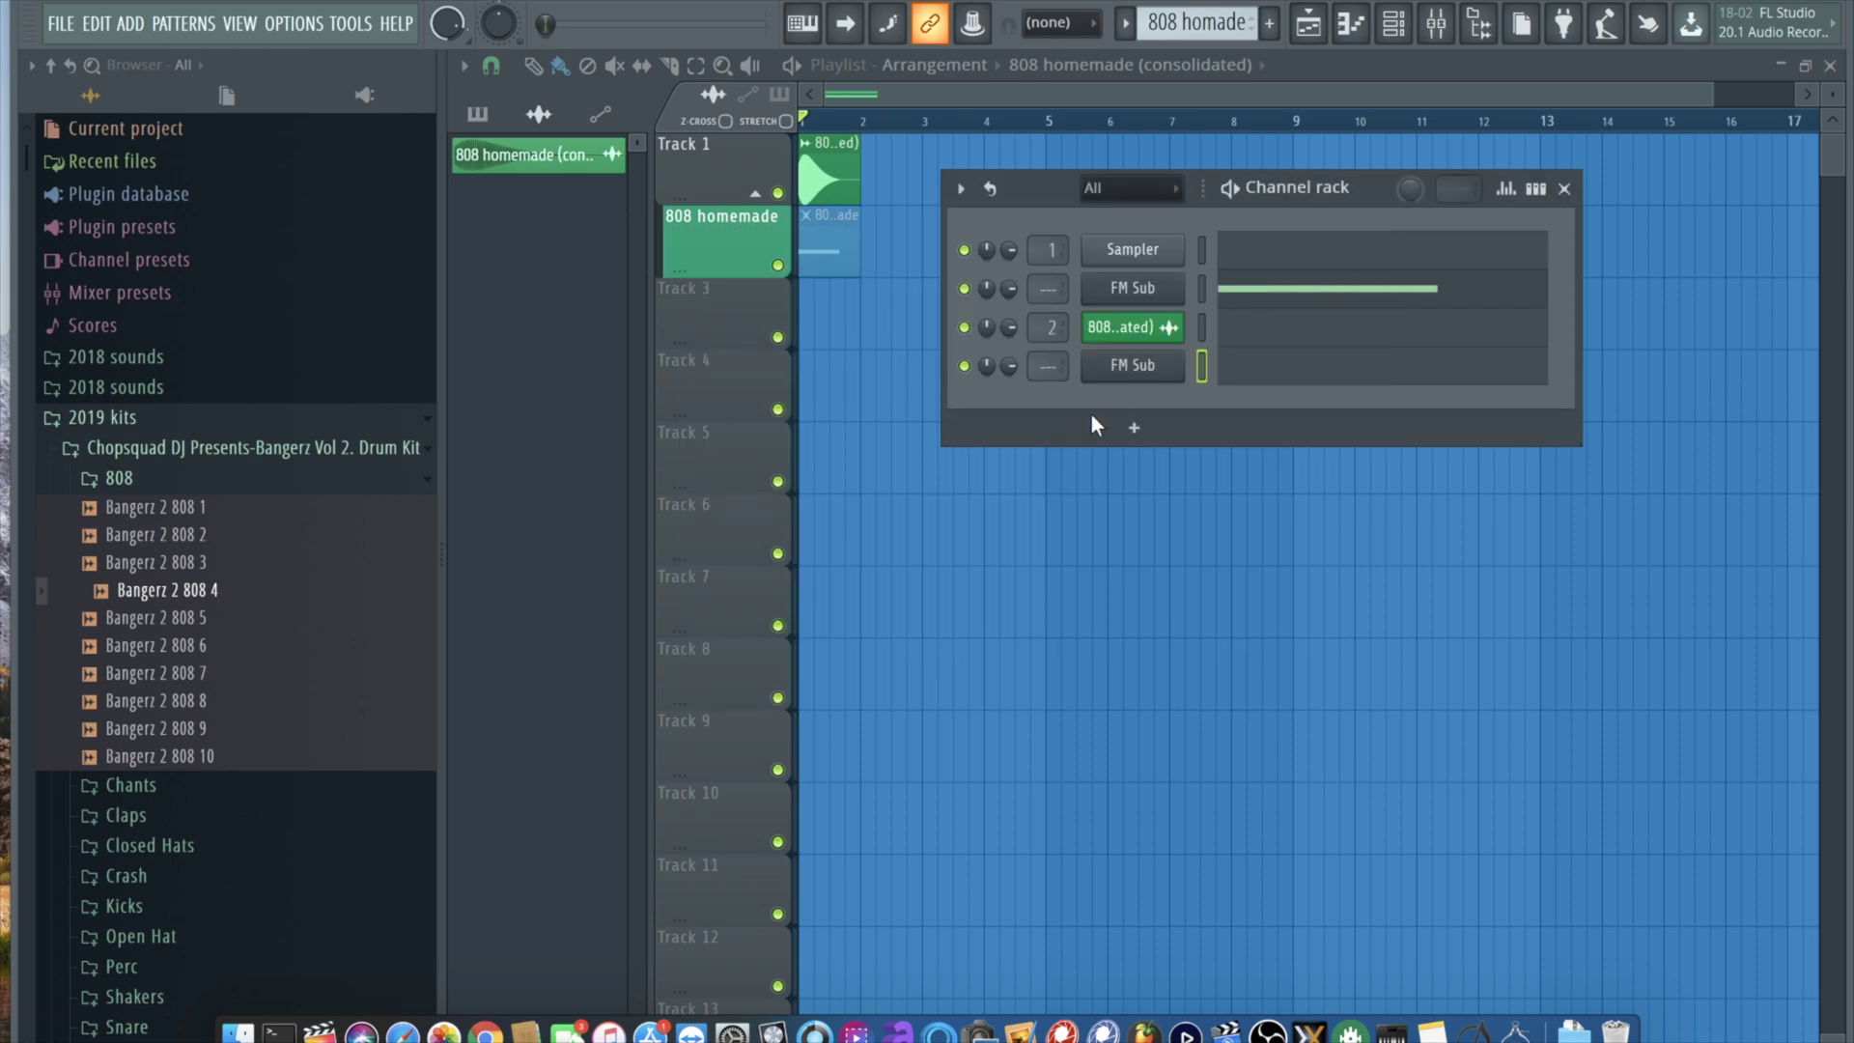
Step: Reopen the FM Sub's Fruity DX10 and turn the MISC WAV knob down
click(1137, 367)
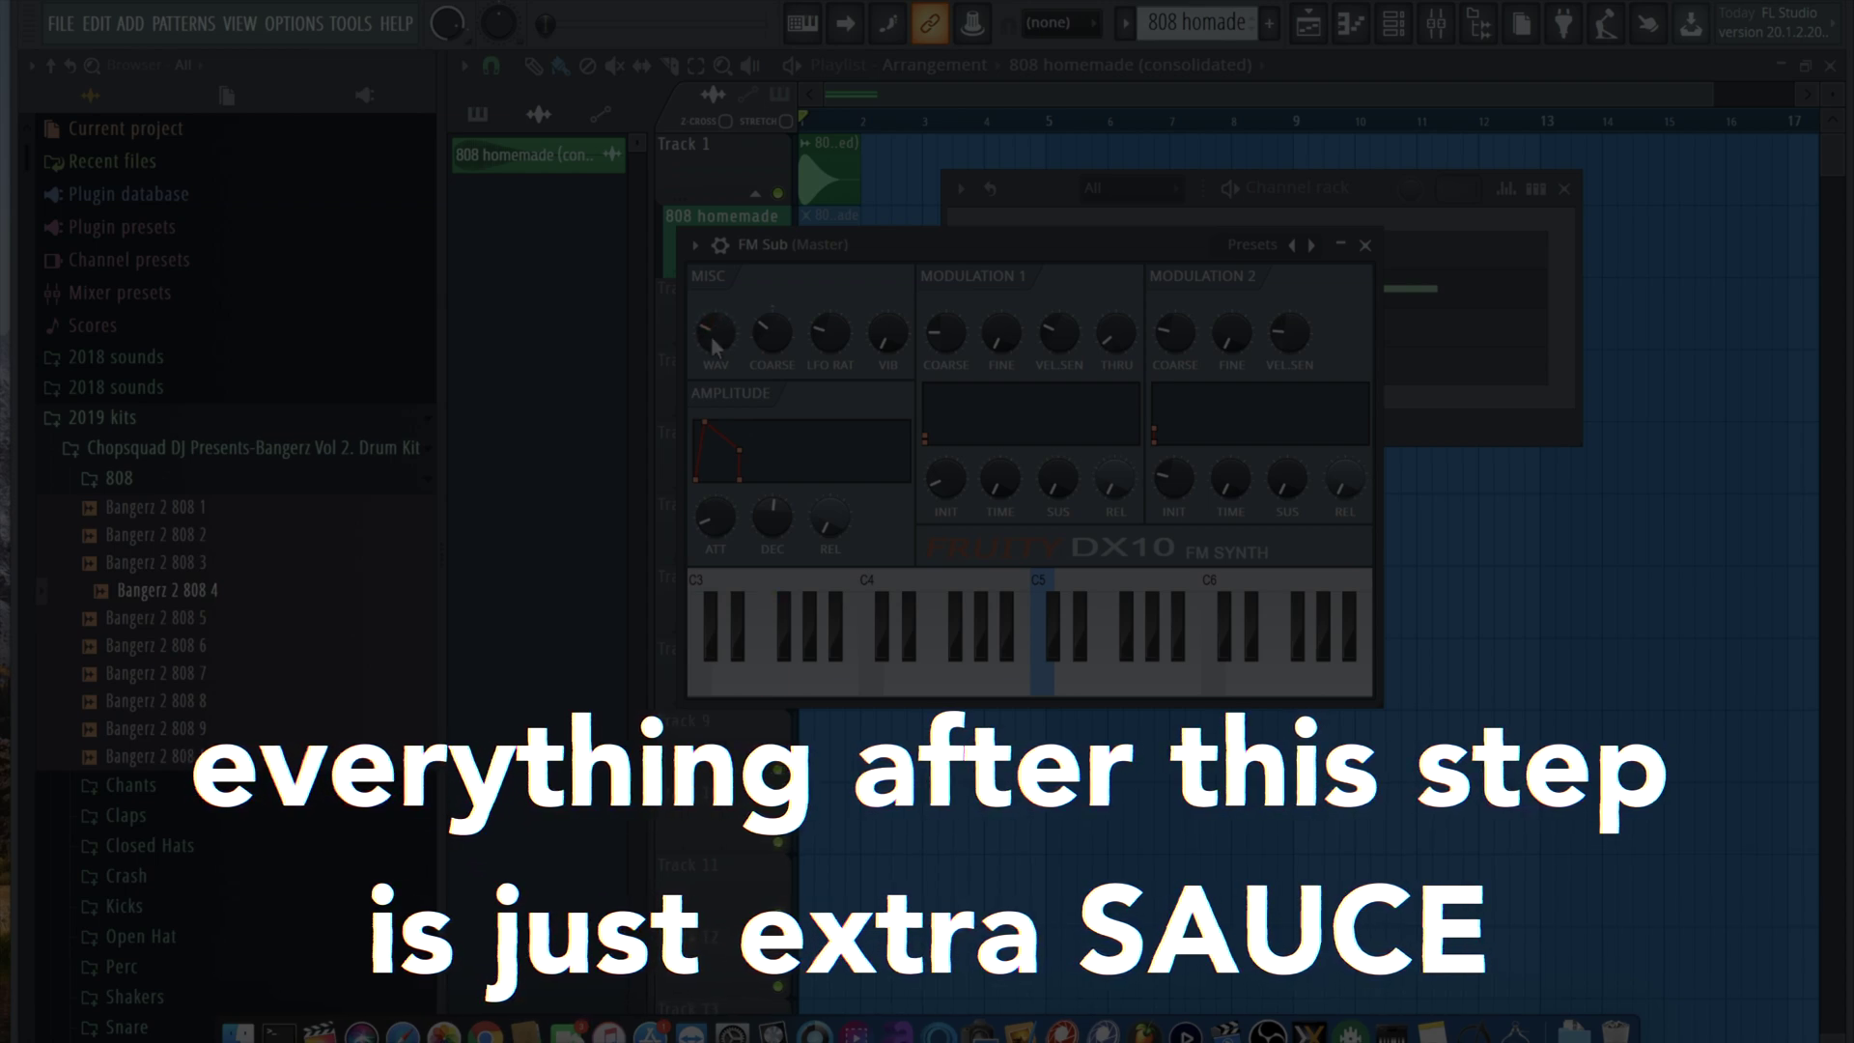
drag(711, 341, 712, 359)
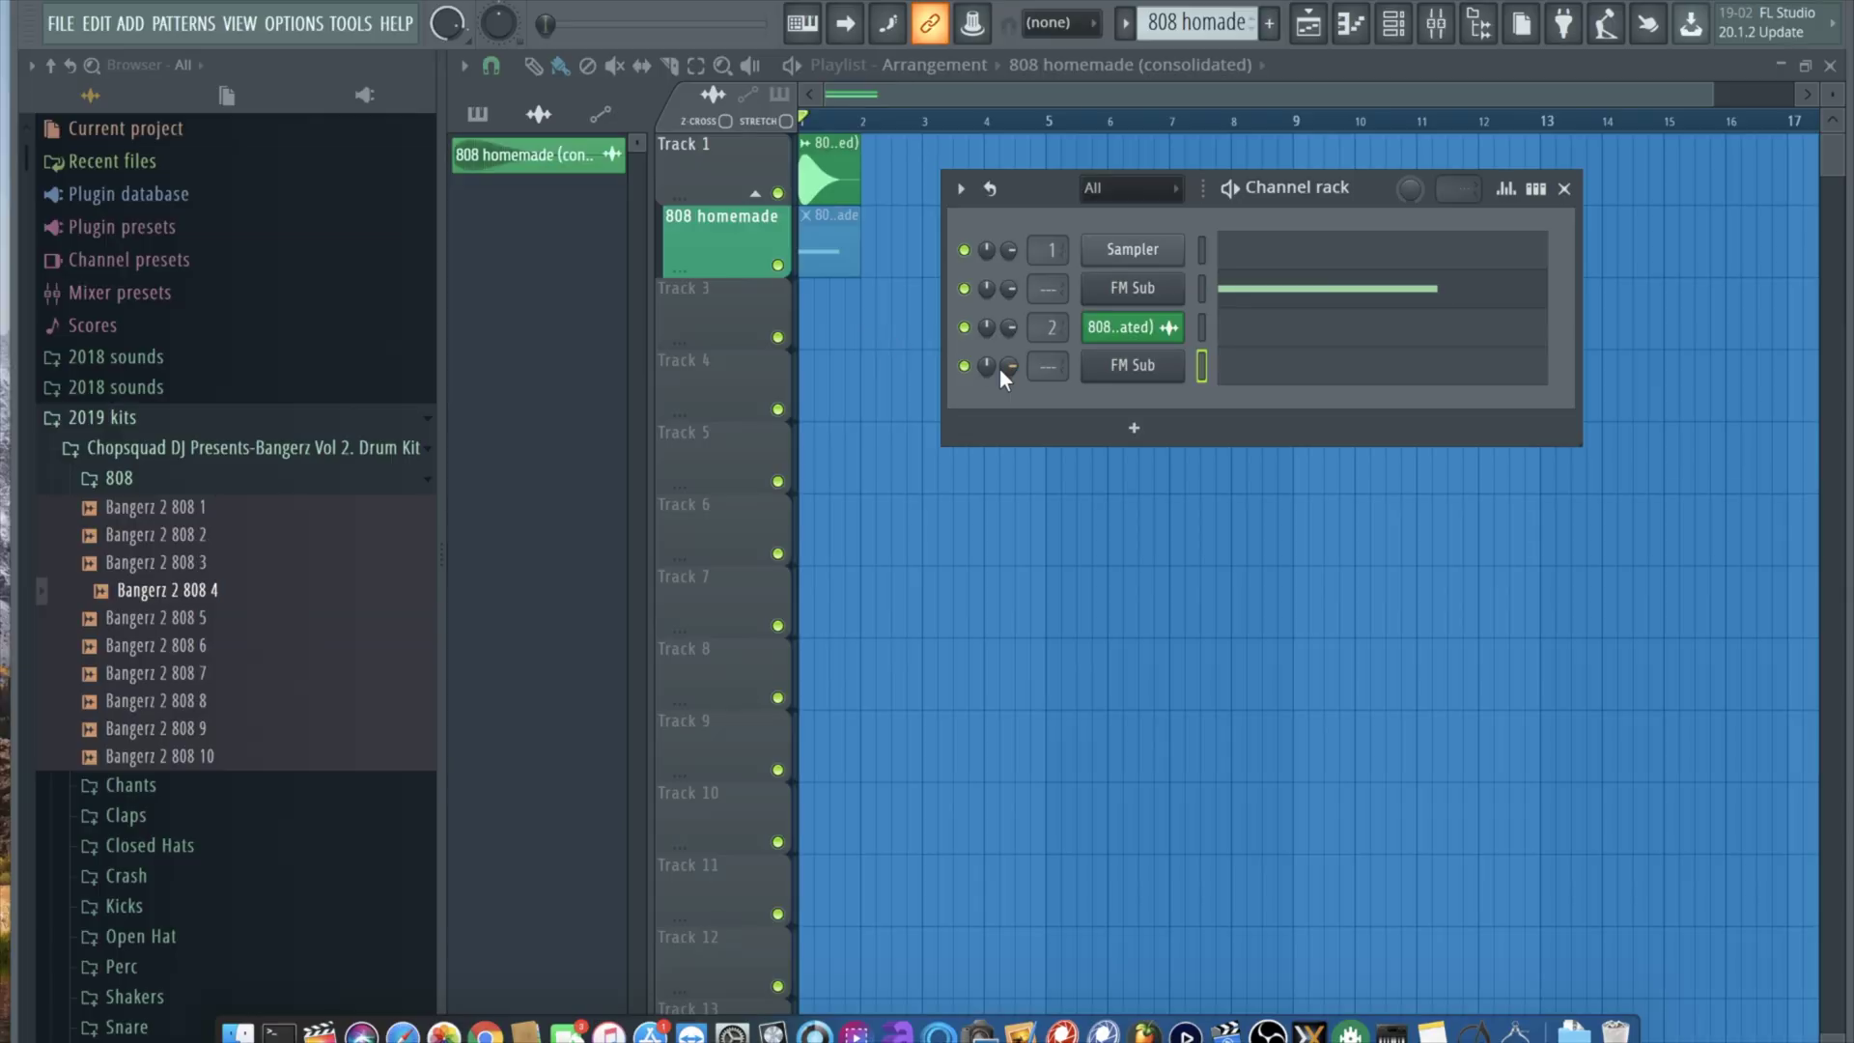
Step: Draw a short G#3 note at the start of bar 1 in the FM Sub piano roll
key(F7)
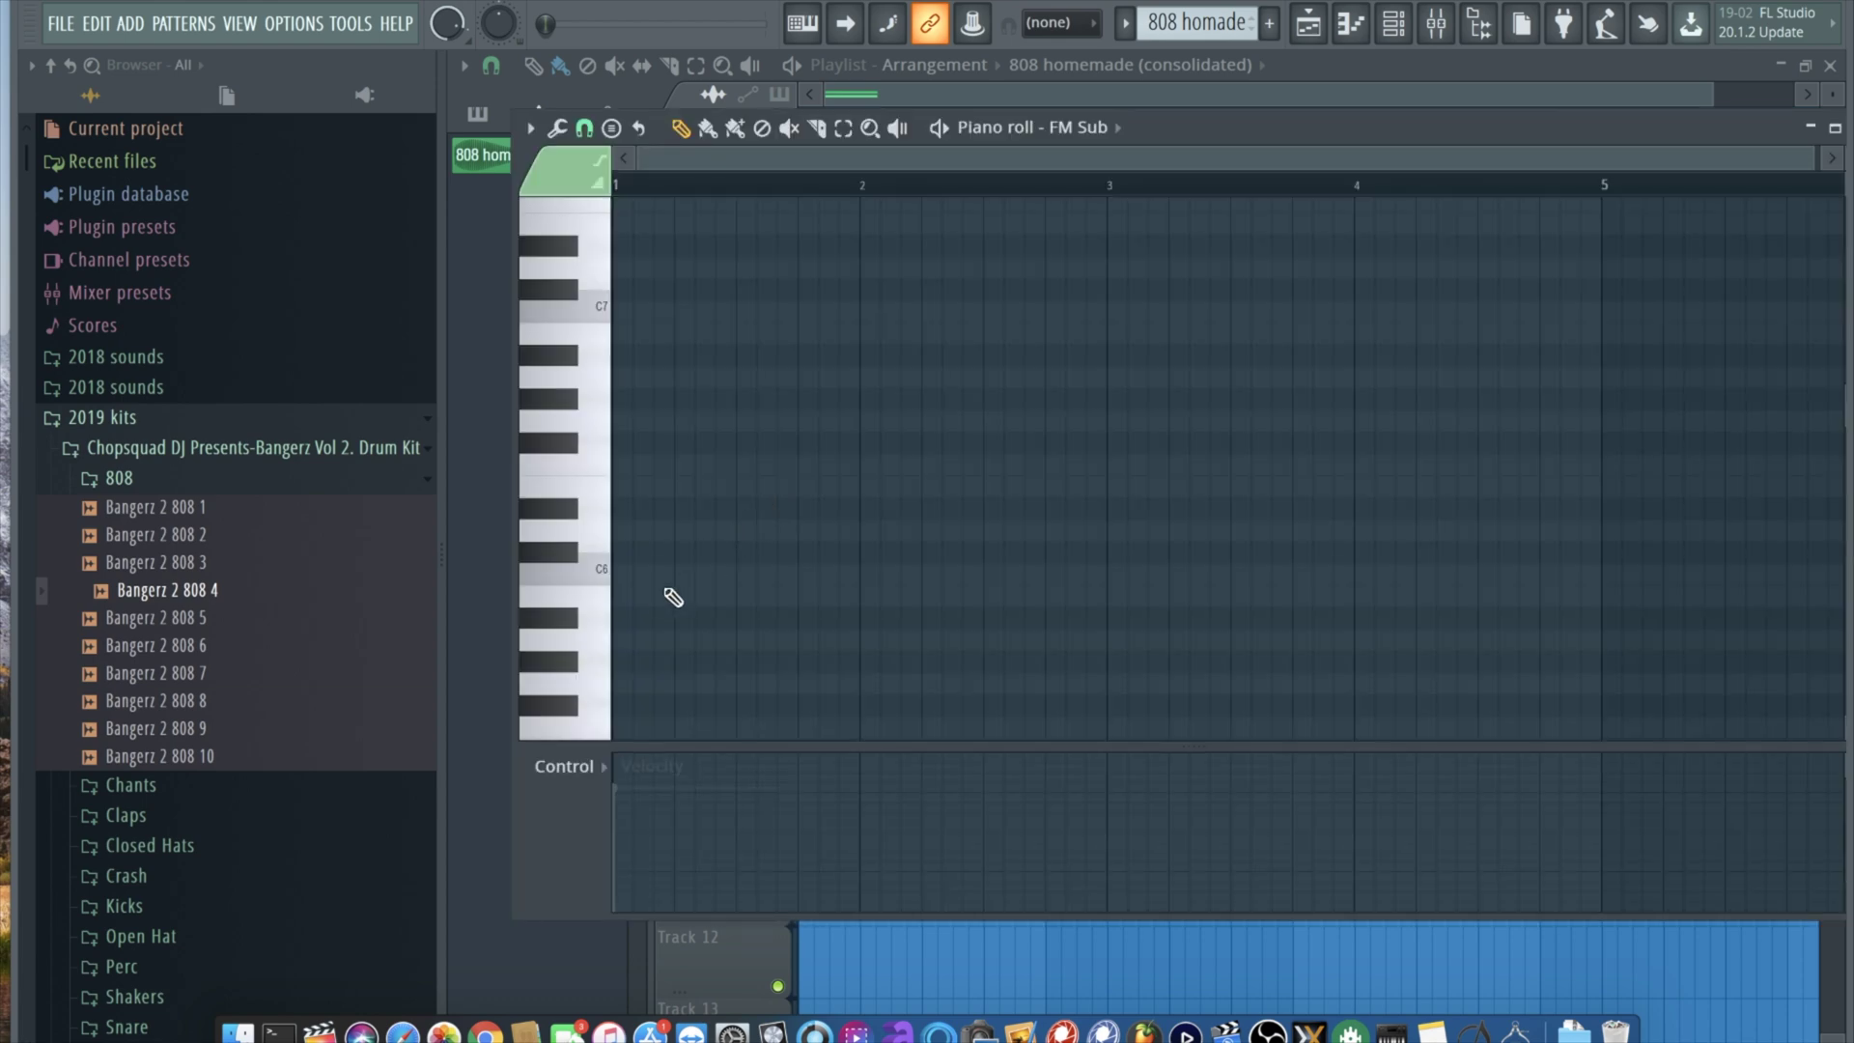
click(625, 554)
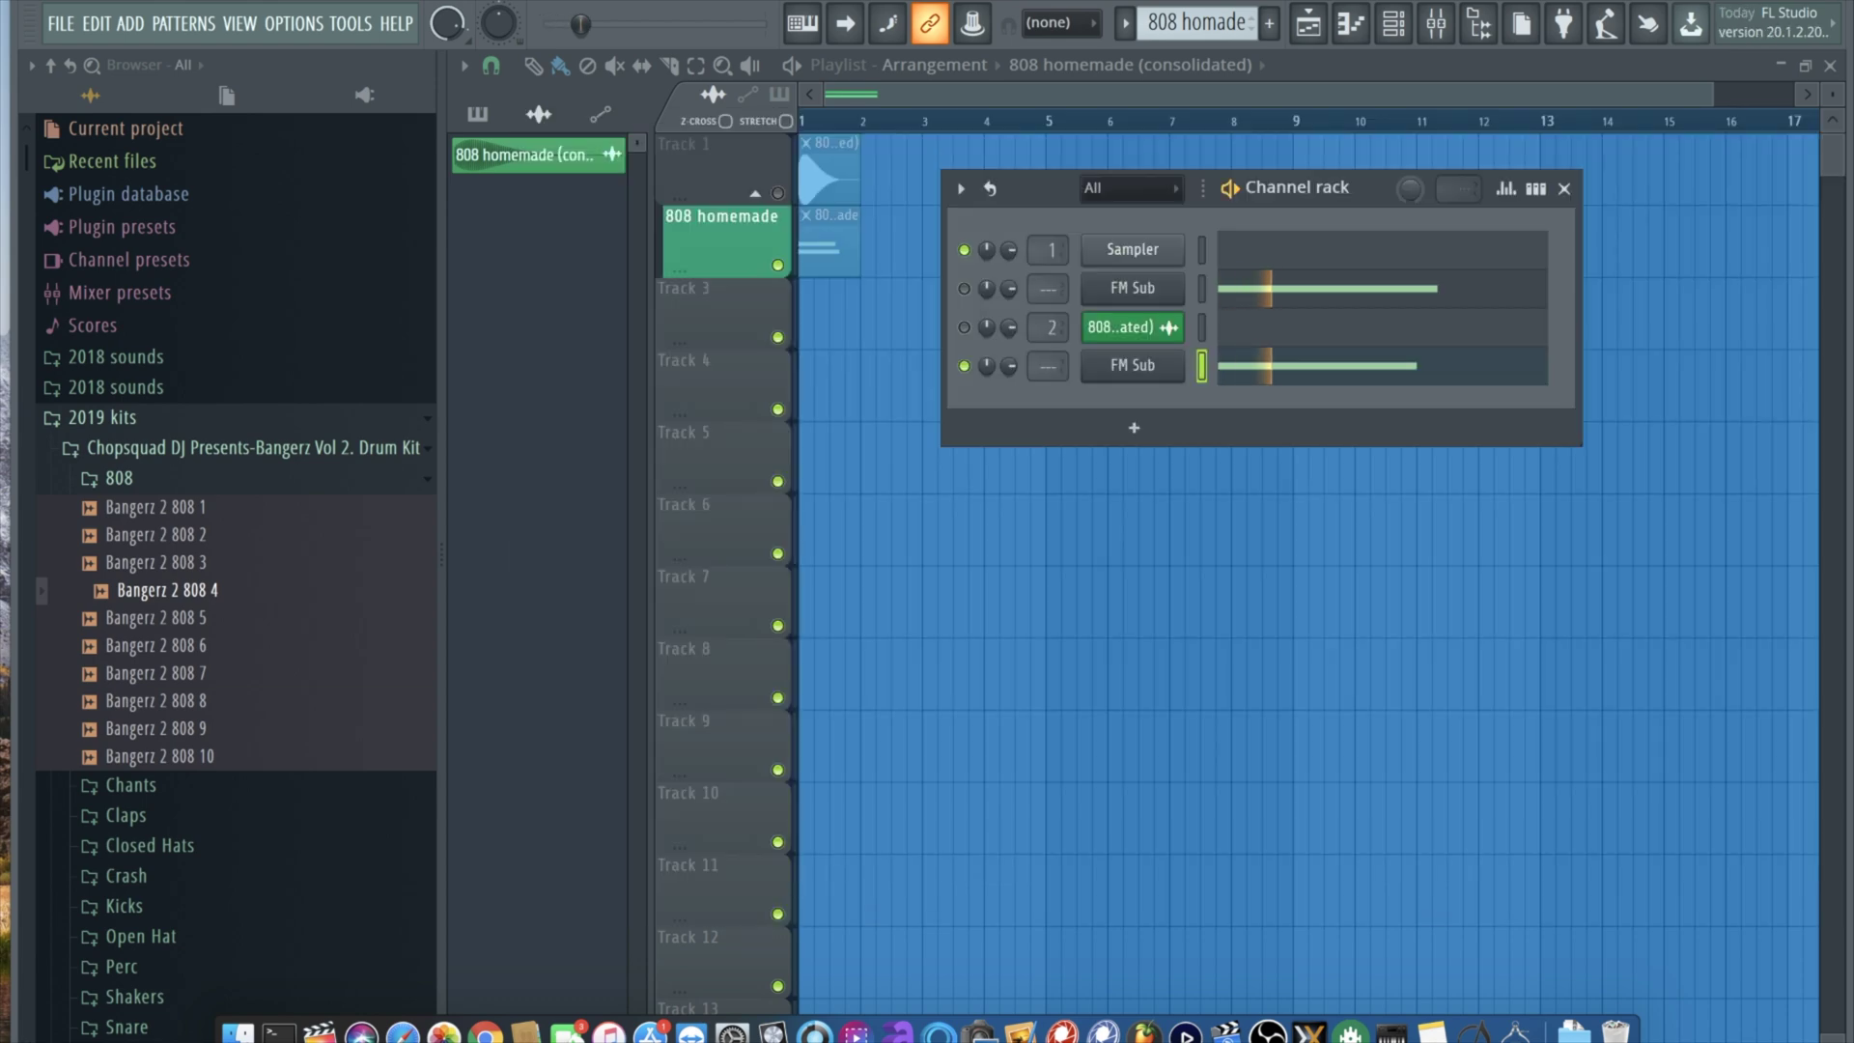
click(1275, 372)
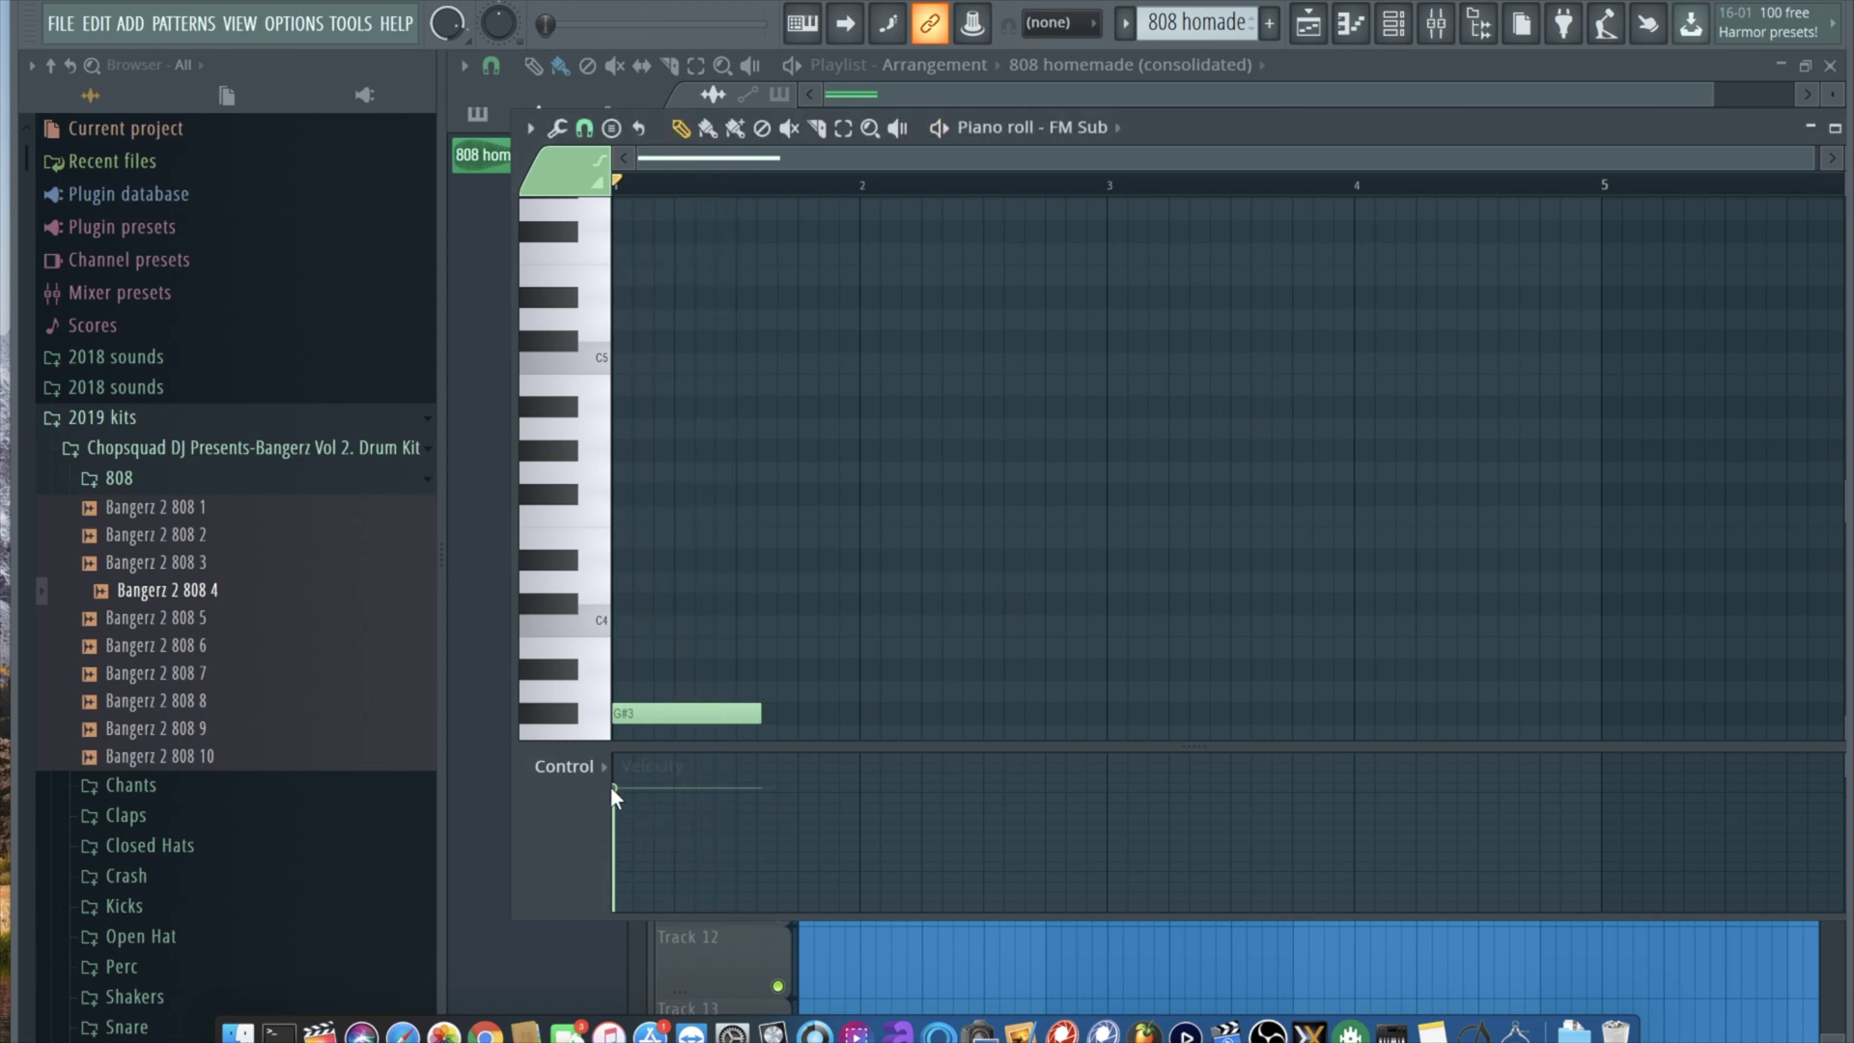
Step: Check the Mixer, then bring the Playlist to the front
click(1436, 29)
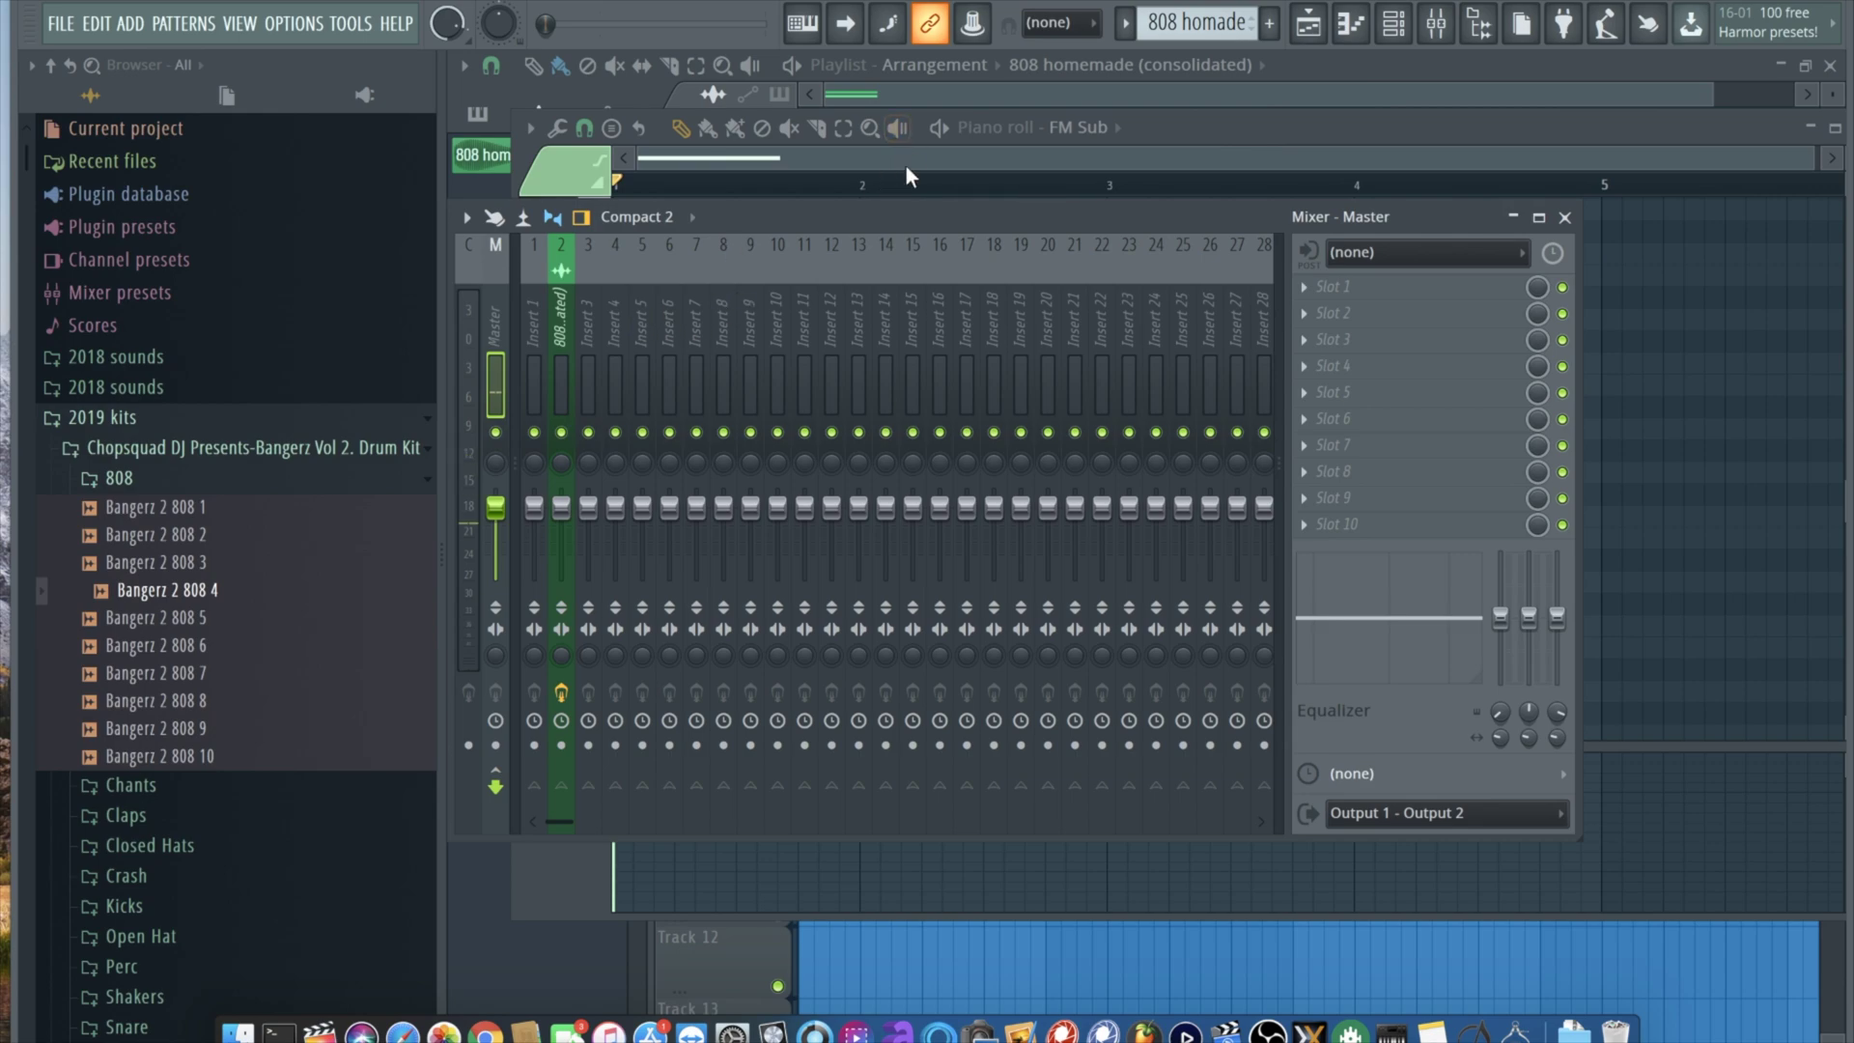
key(F9)
click(1311, 27)
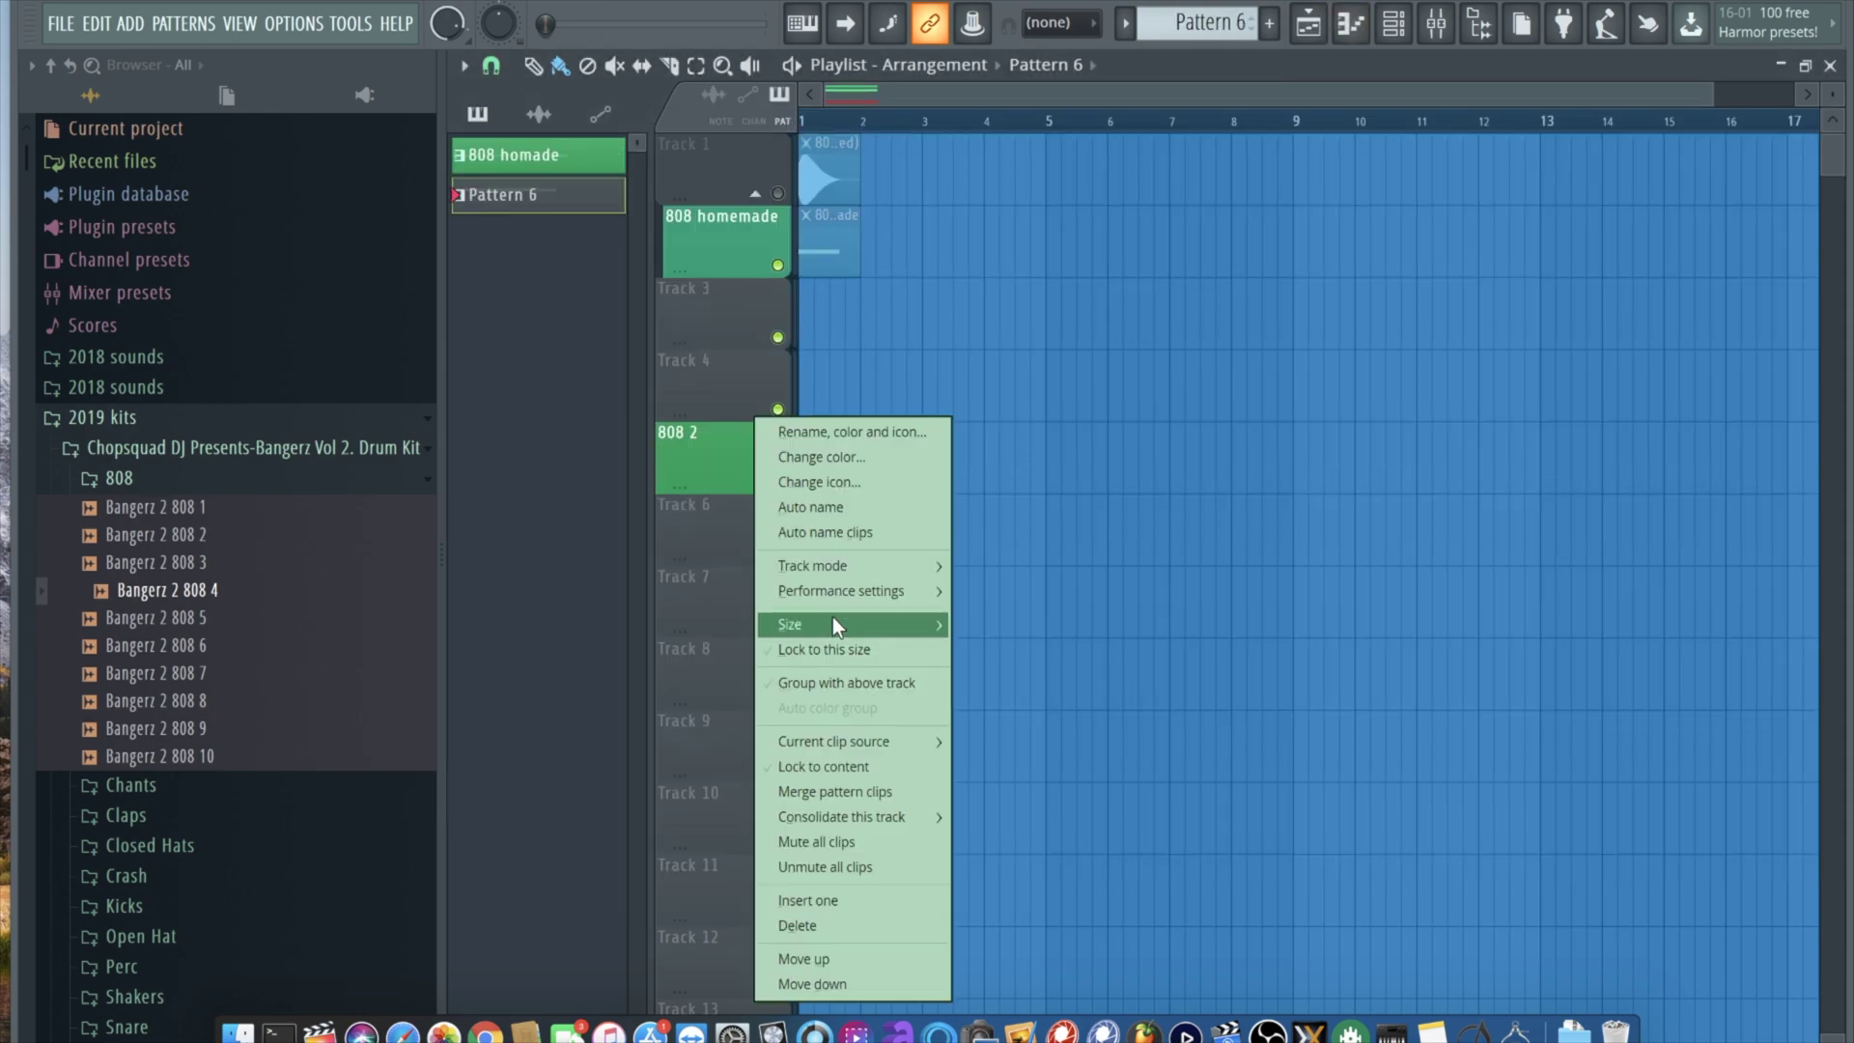
Step: Consolidate the 808 2 track from its start and select the clip on Track 5
mouse_move(882, 817)
click(965, 816)
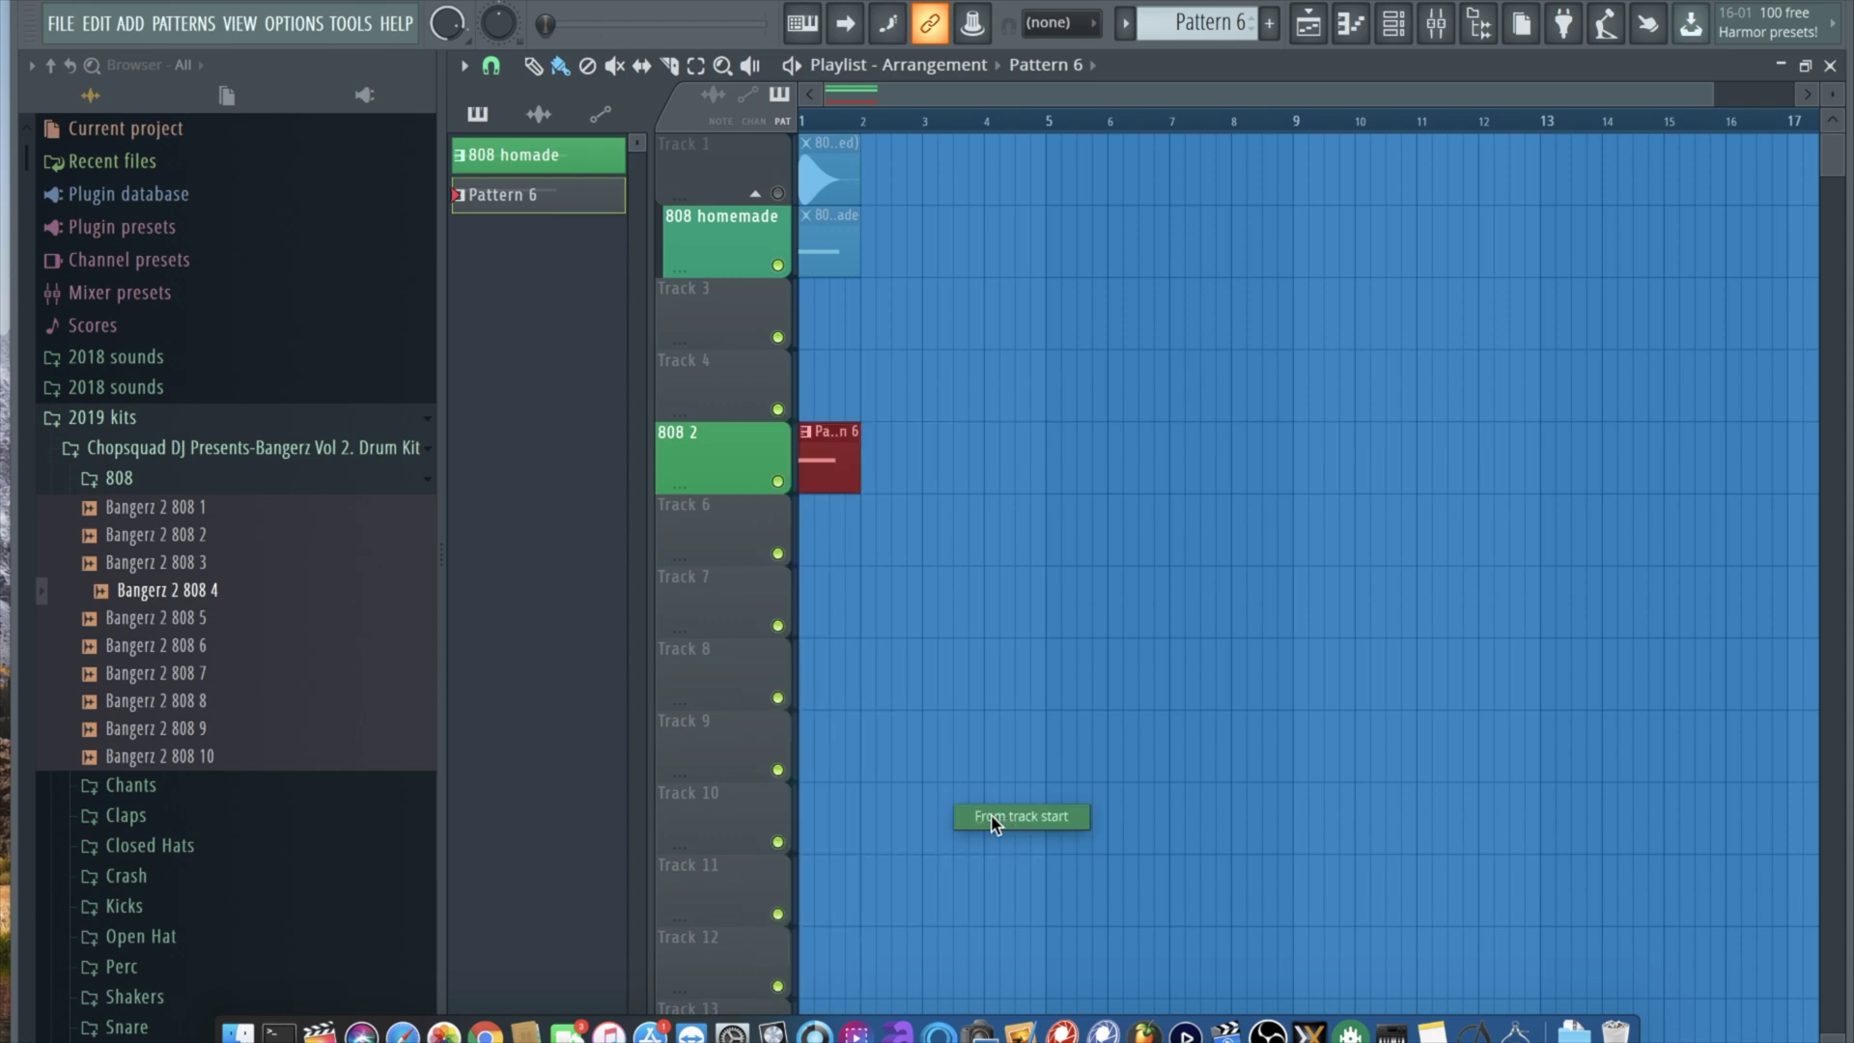
click(826, 467)
Step: View the consolidated clip's group settings (cut group 4), then open its mixer Slot 1 effects list
double_click(827, 467)
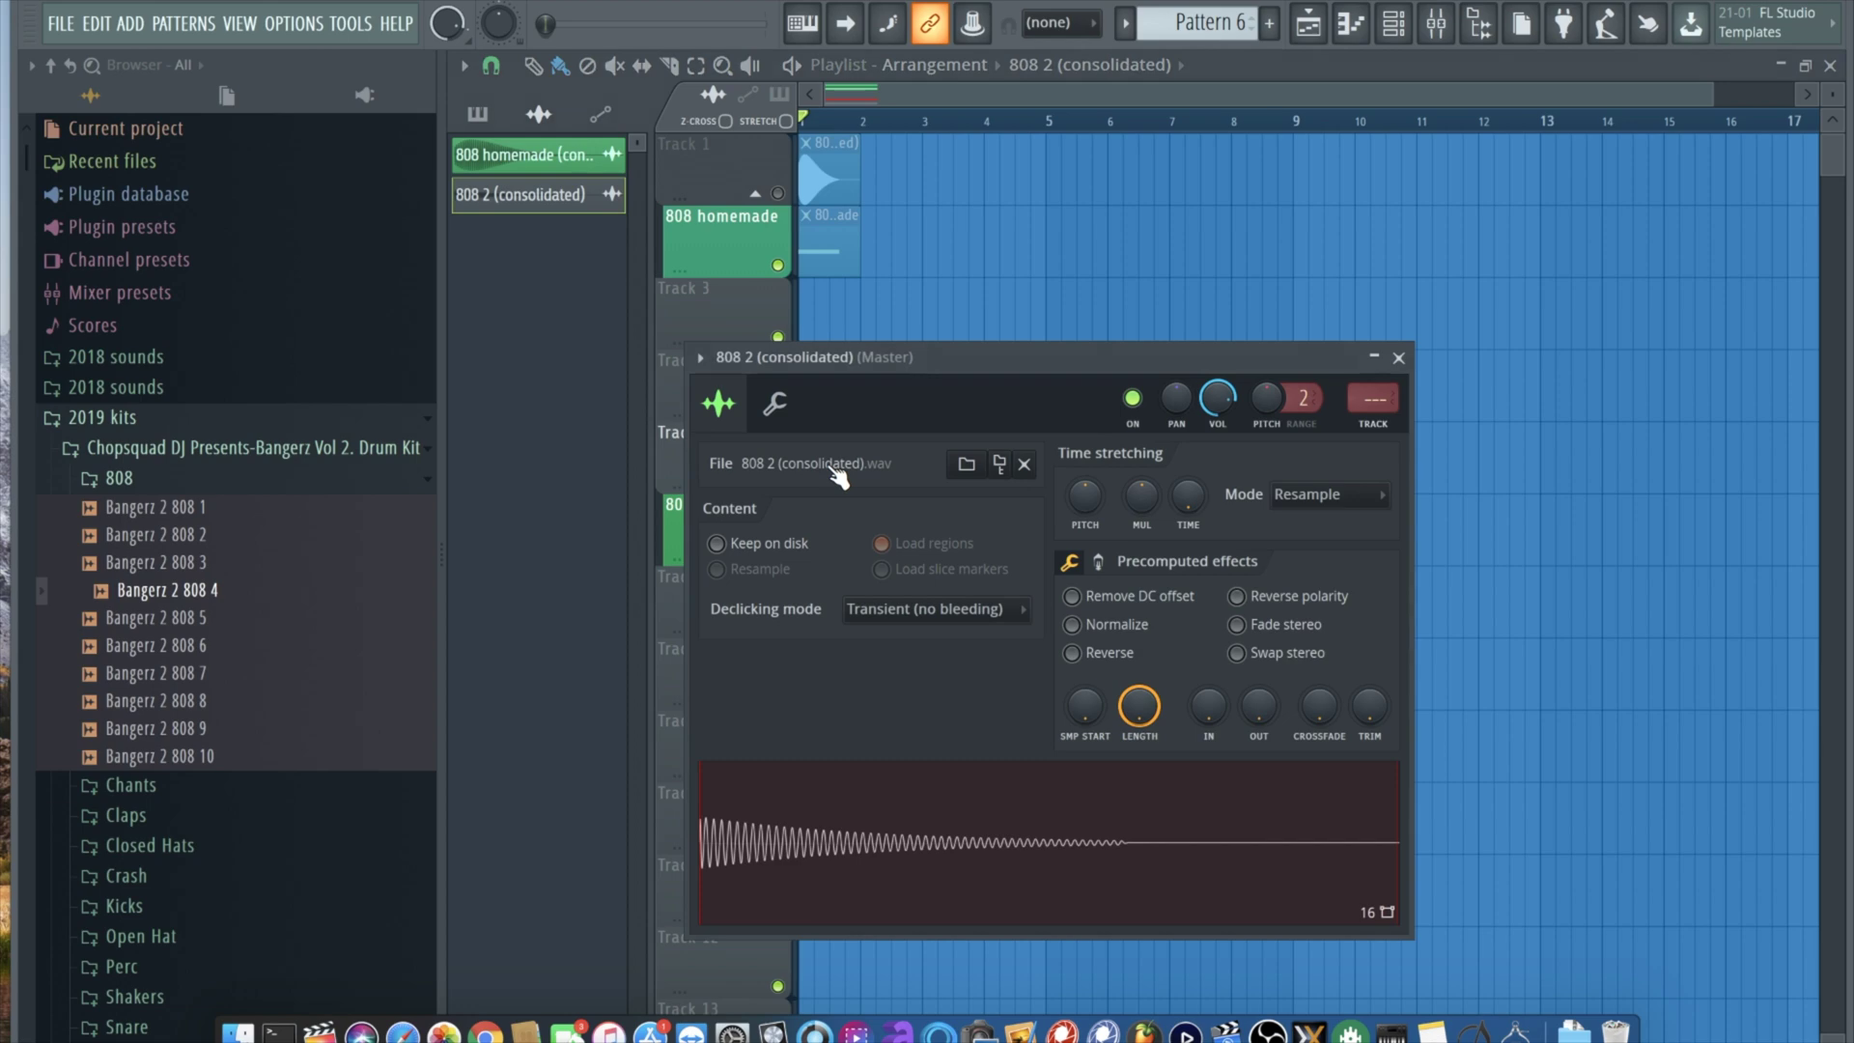
click(776, 403)
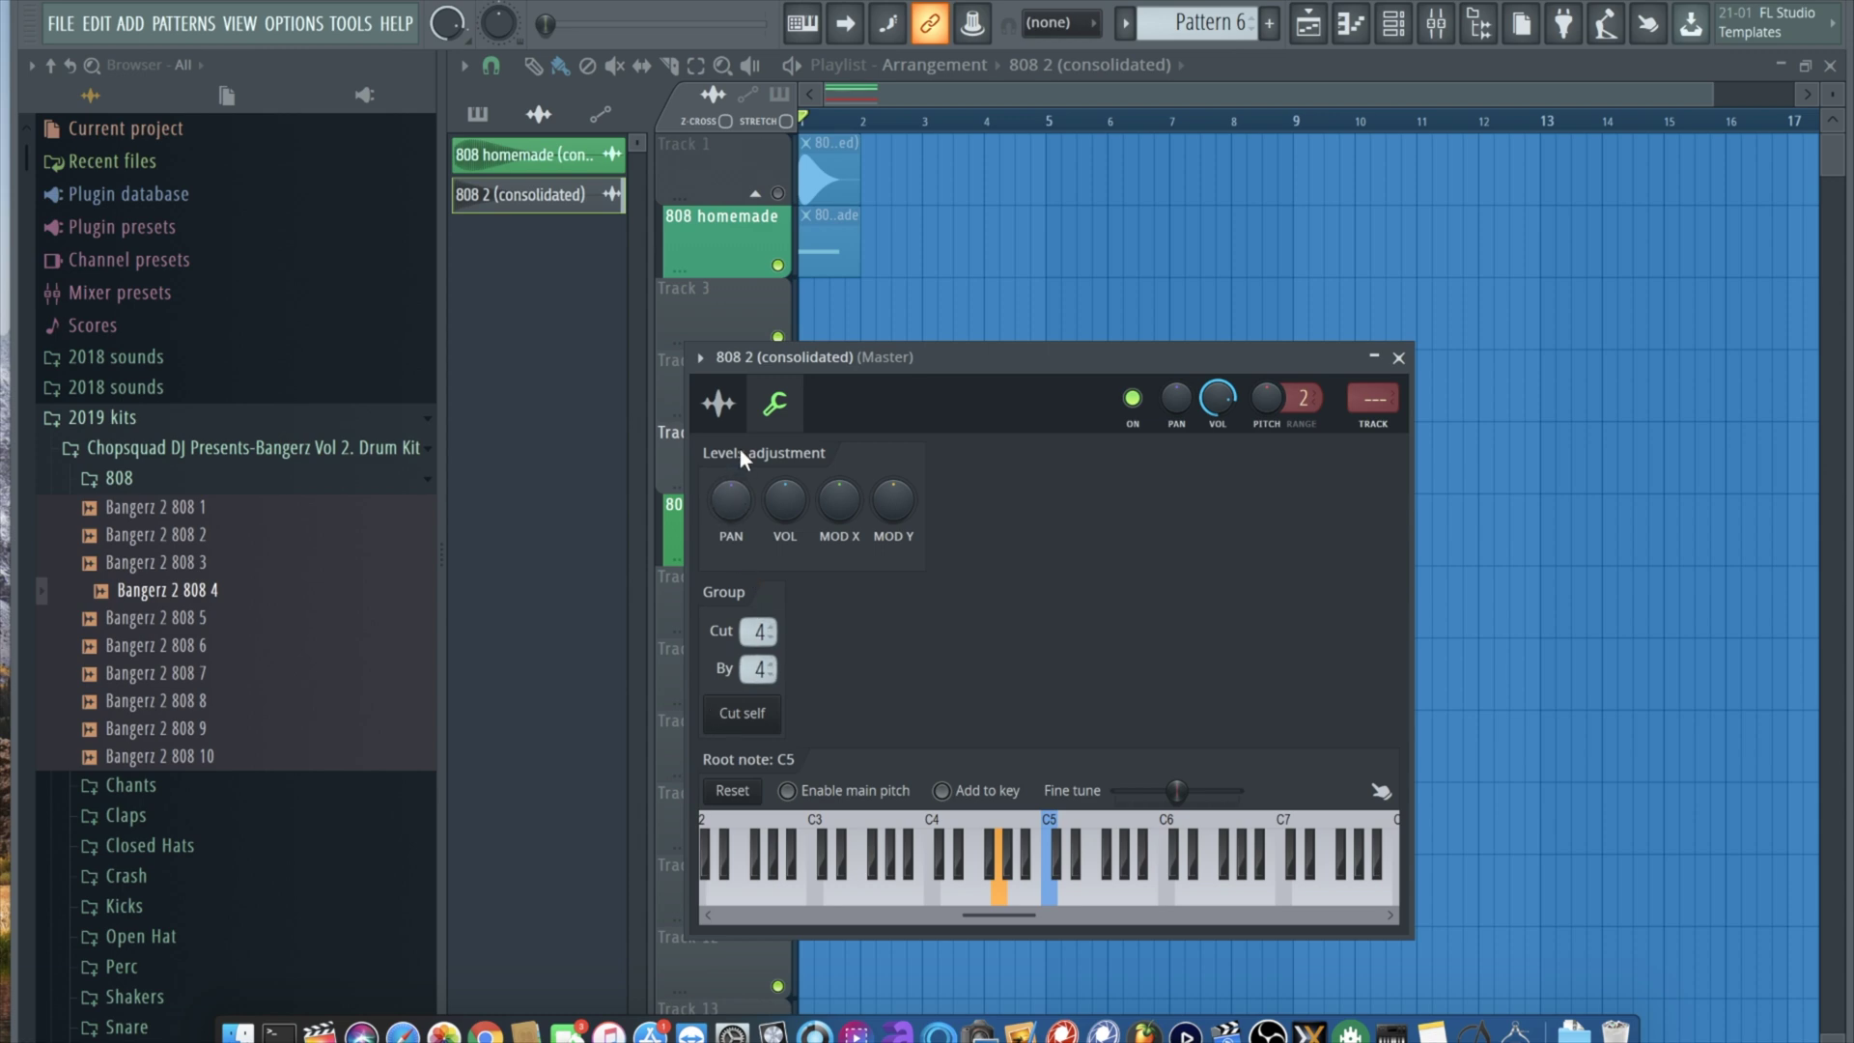
key(F9)
click(1307, 282)
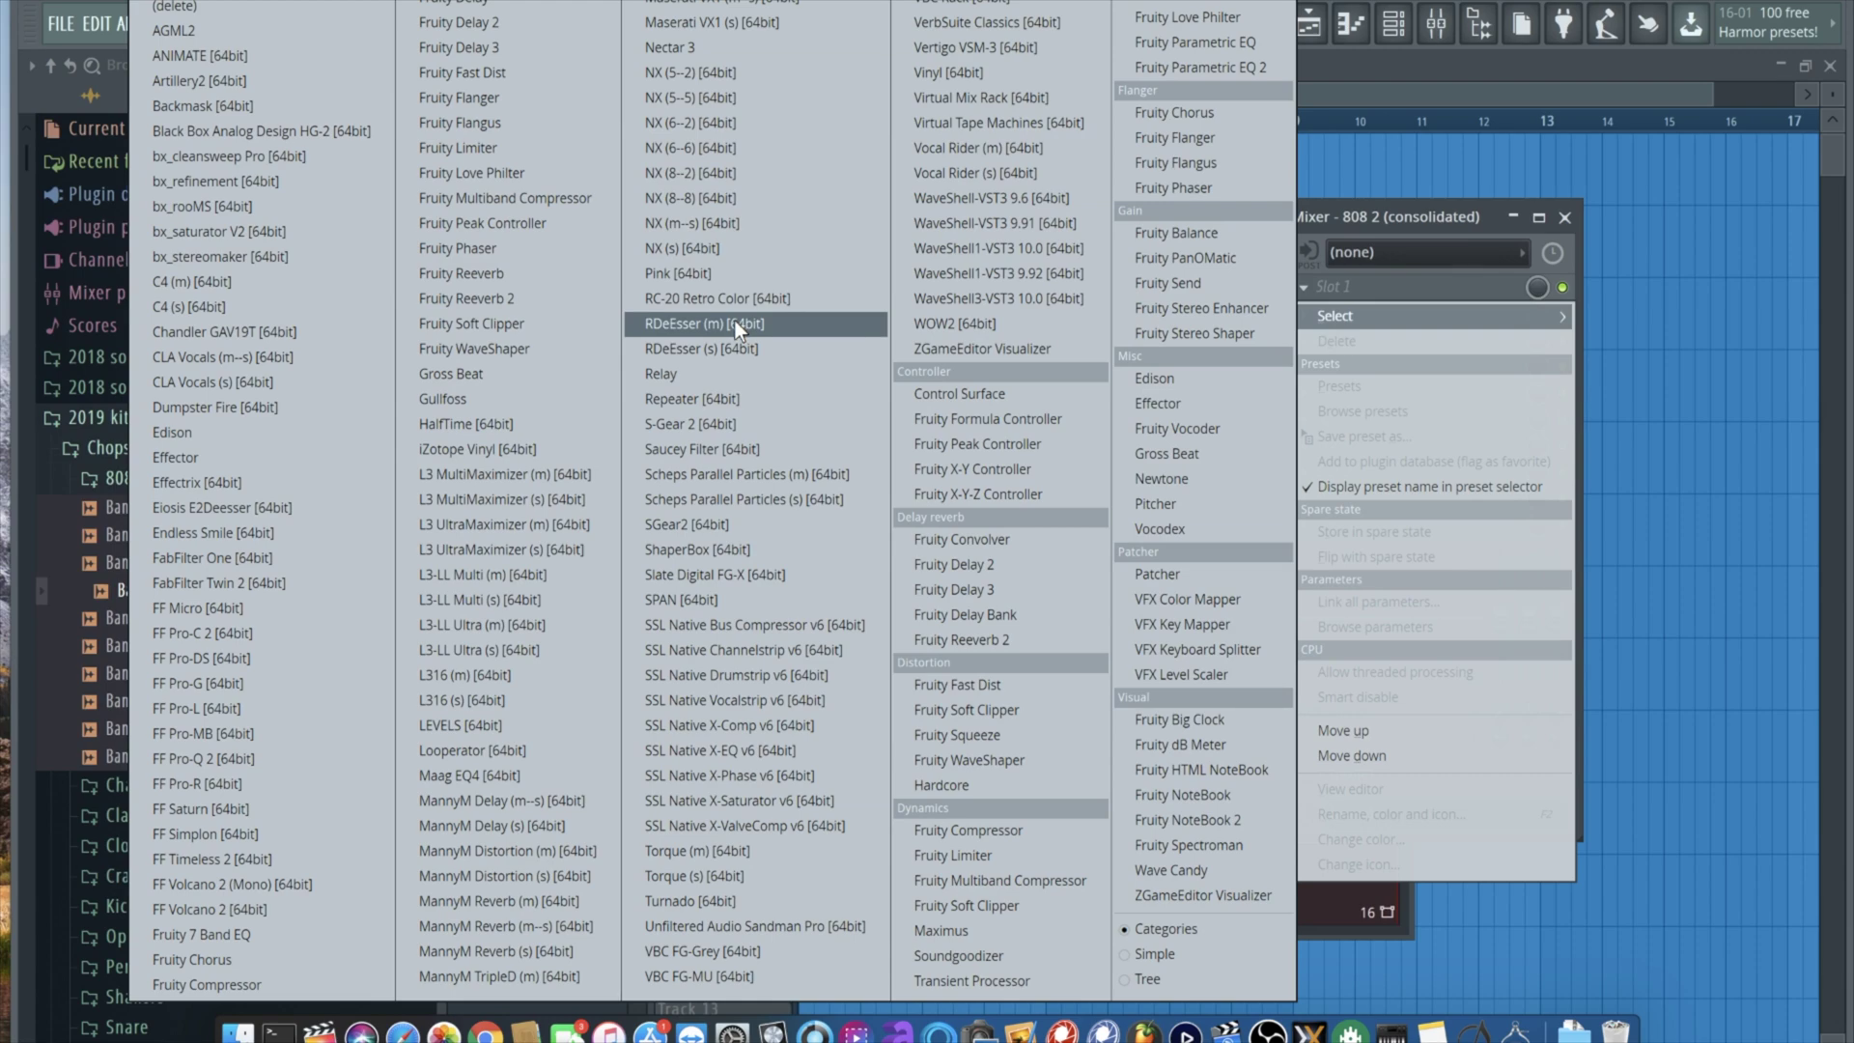
Step: Load Fruity Stereo Shaper into Slot 1 and cycle its presets during playback until one fits
click(1176, 333)
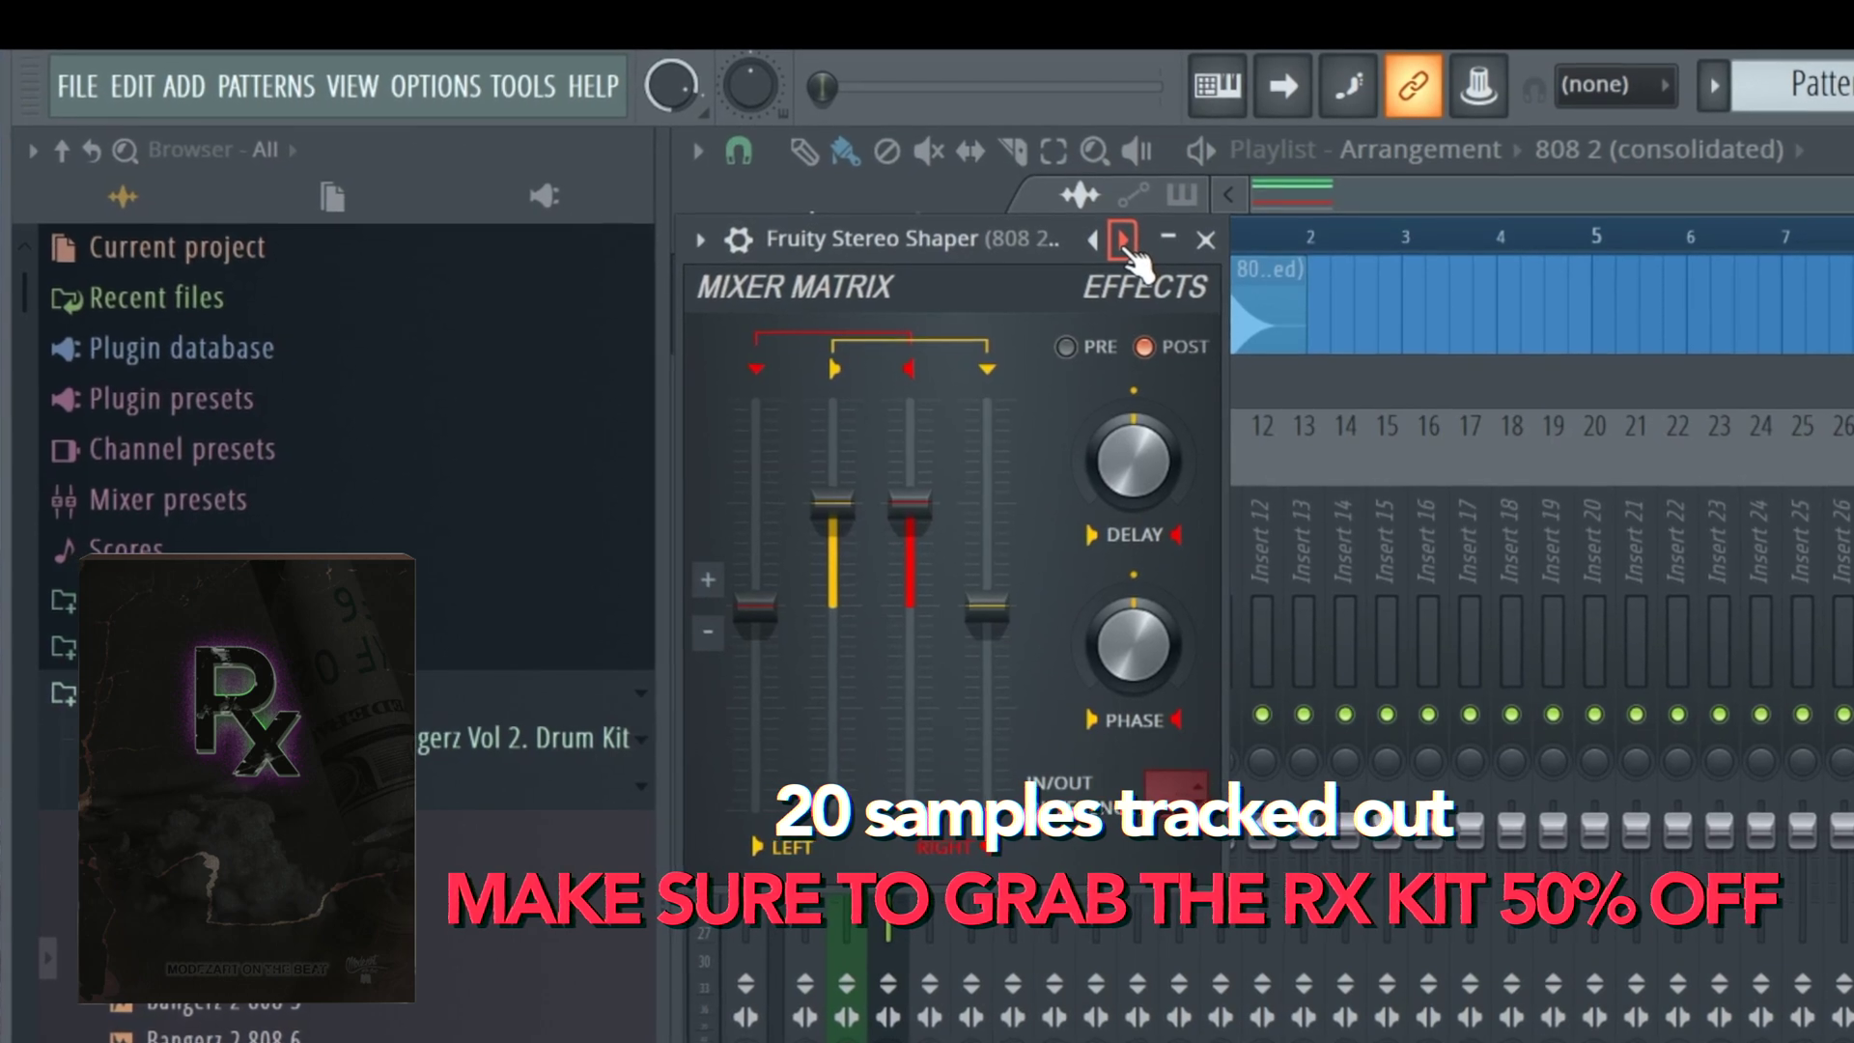
key(space)
click(1120, 236)
click(1120, 236)
click(1120, 236)
click(1120, 236)
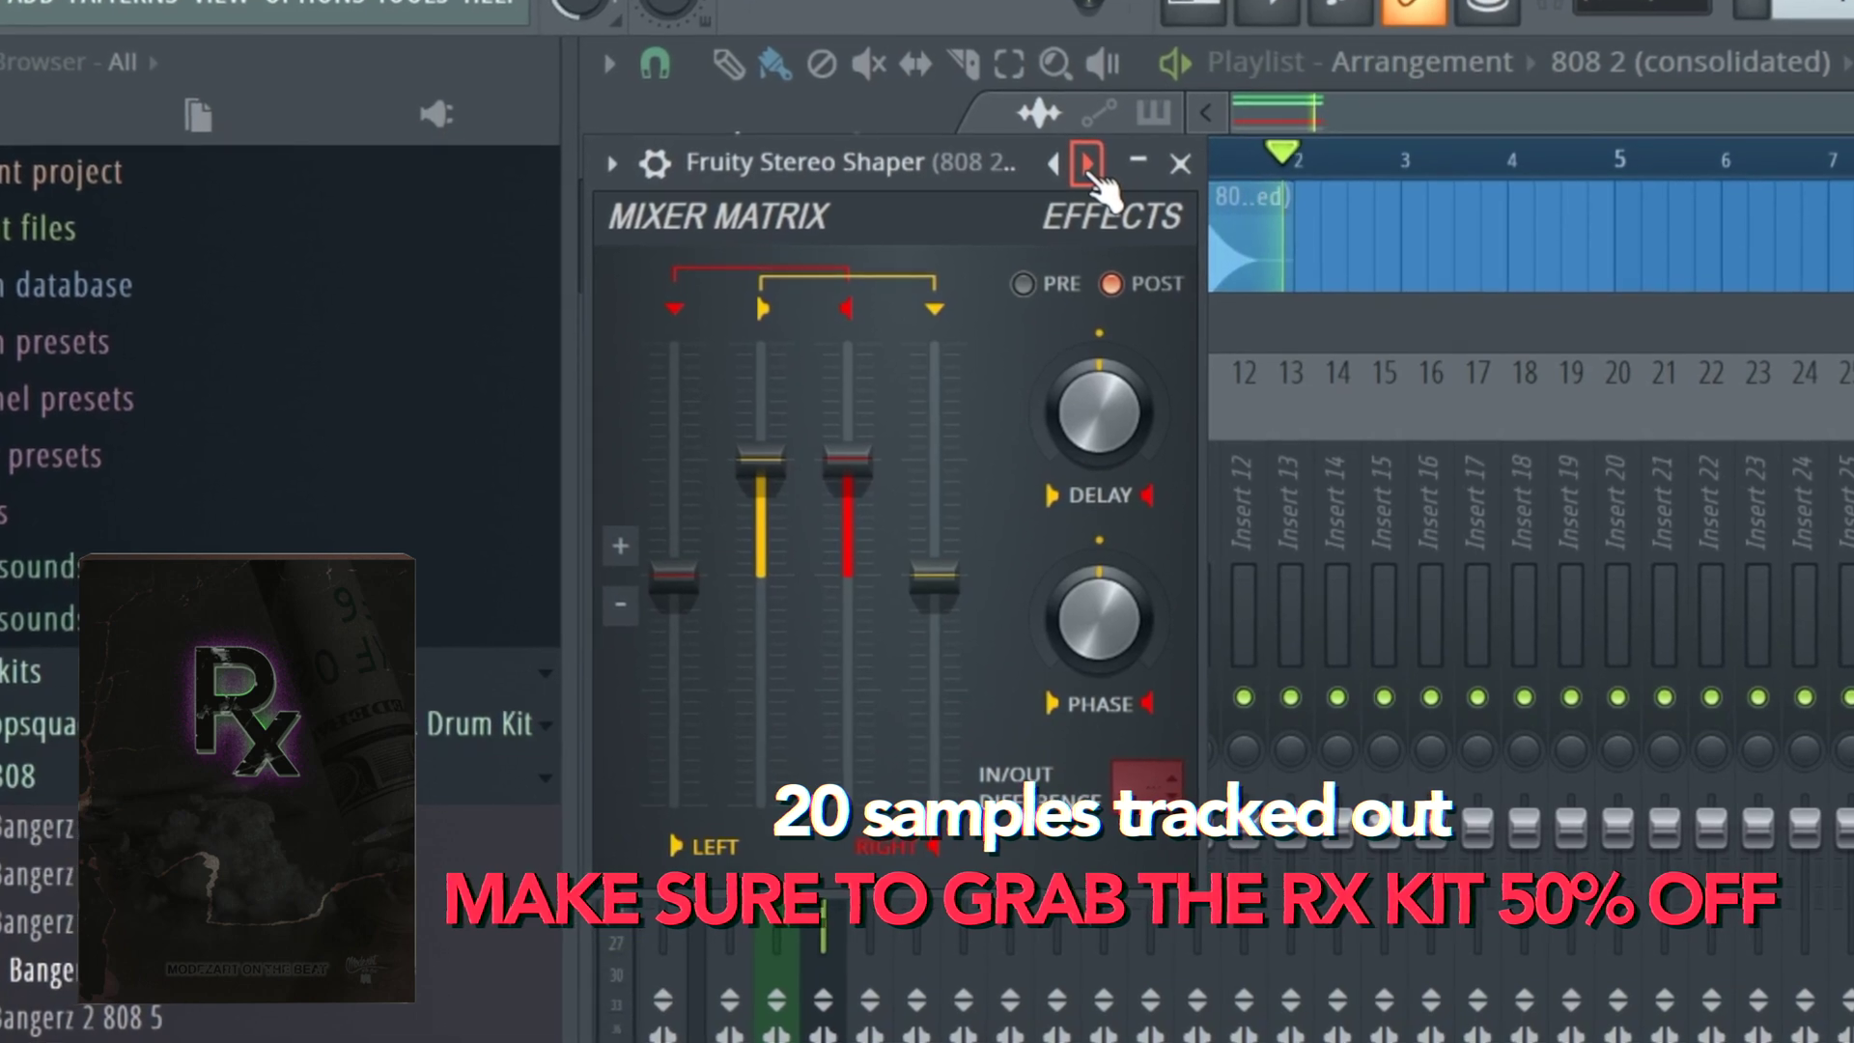
click(1089, 168)
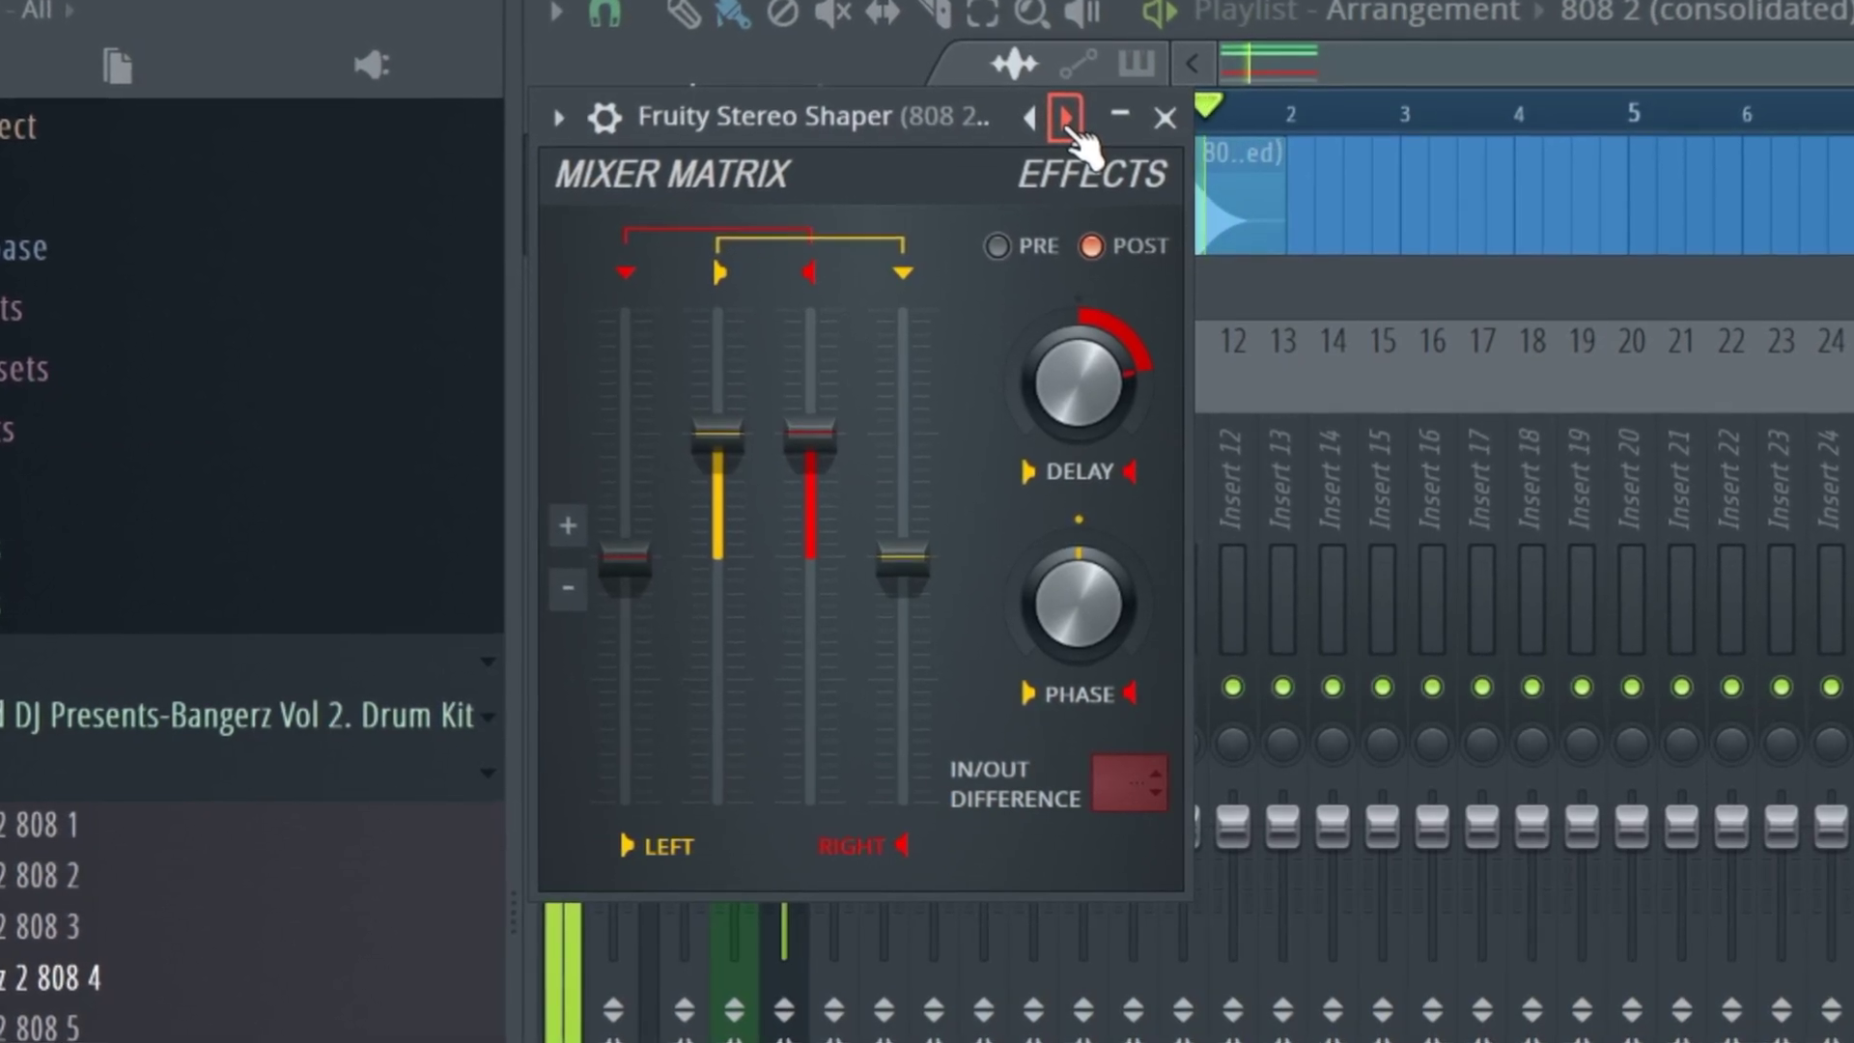
click(1068, 122)
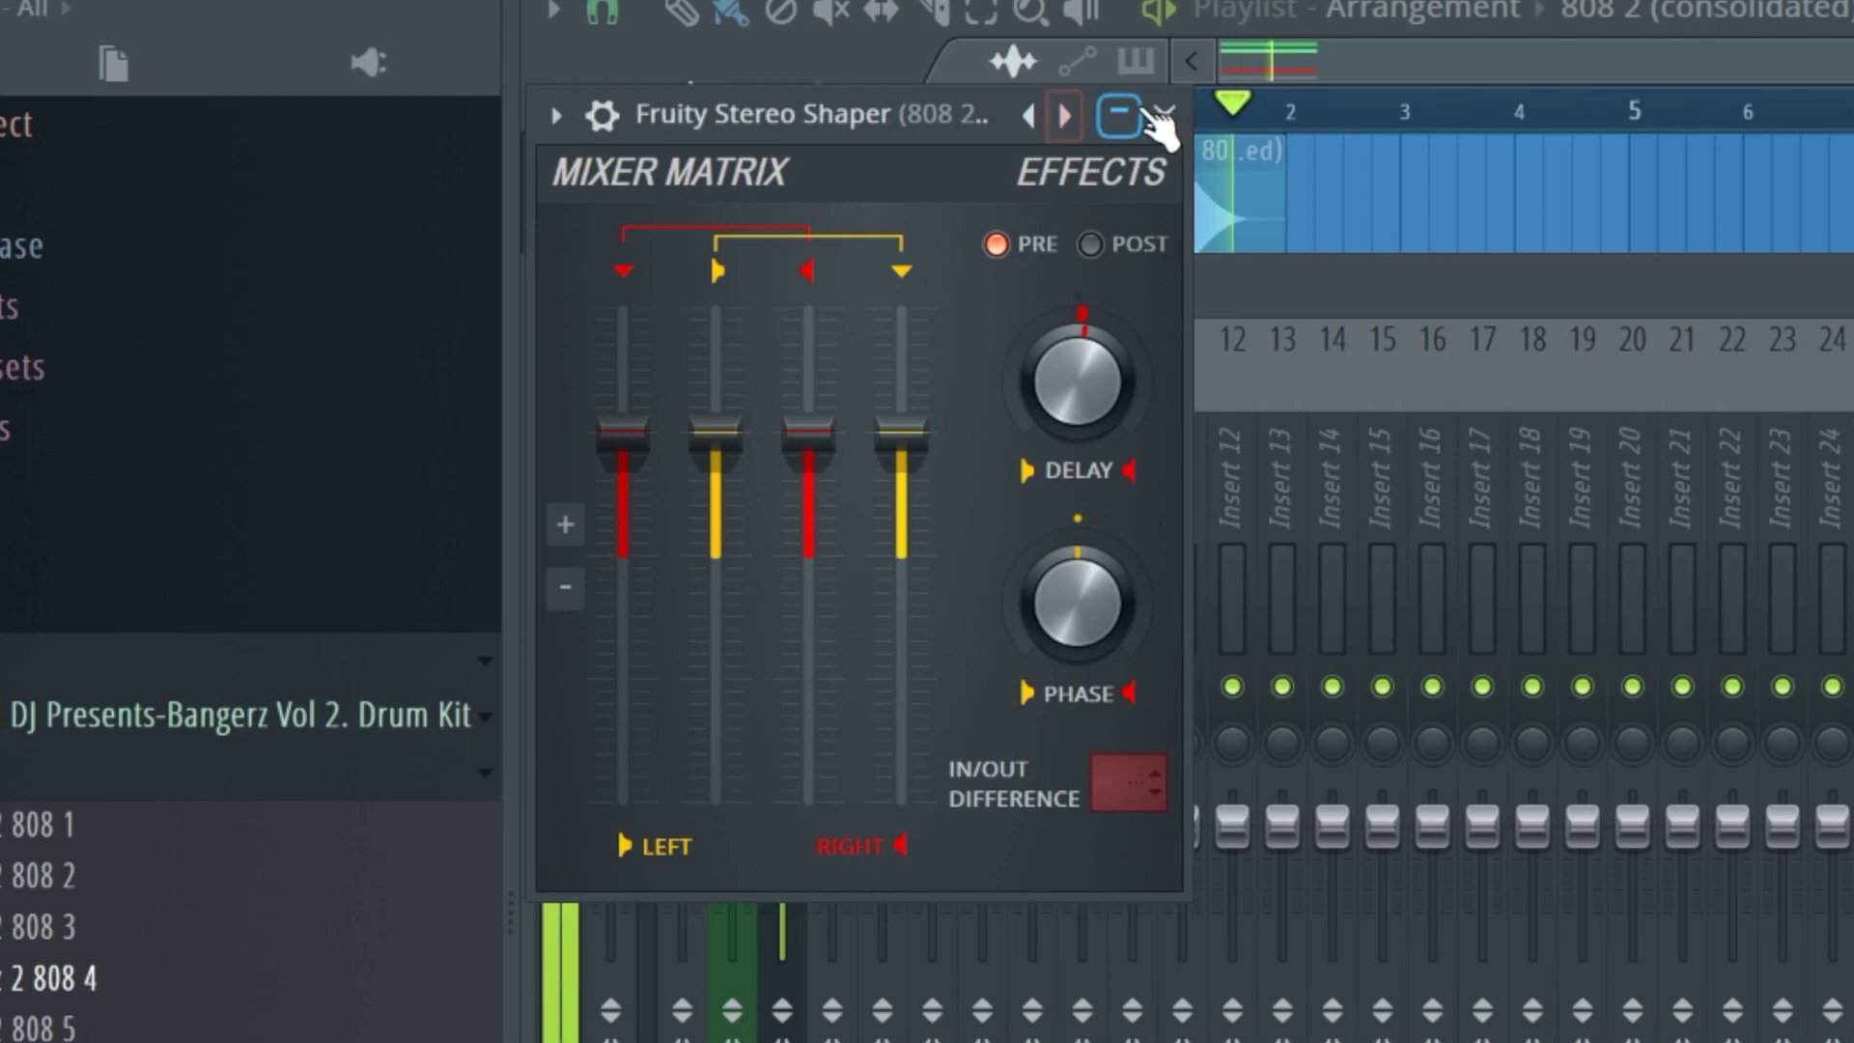
click(1164, 115)
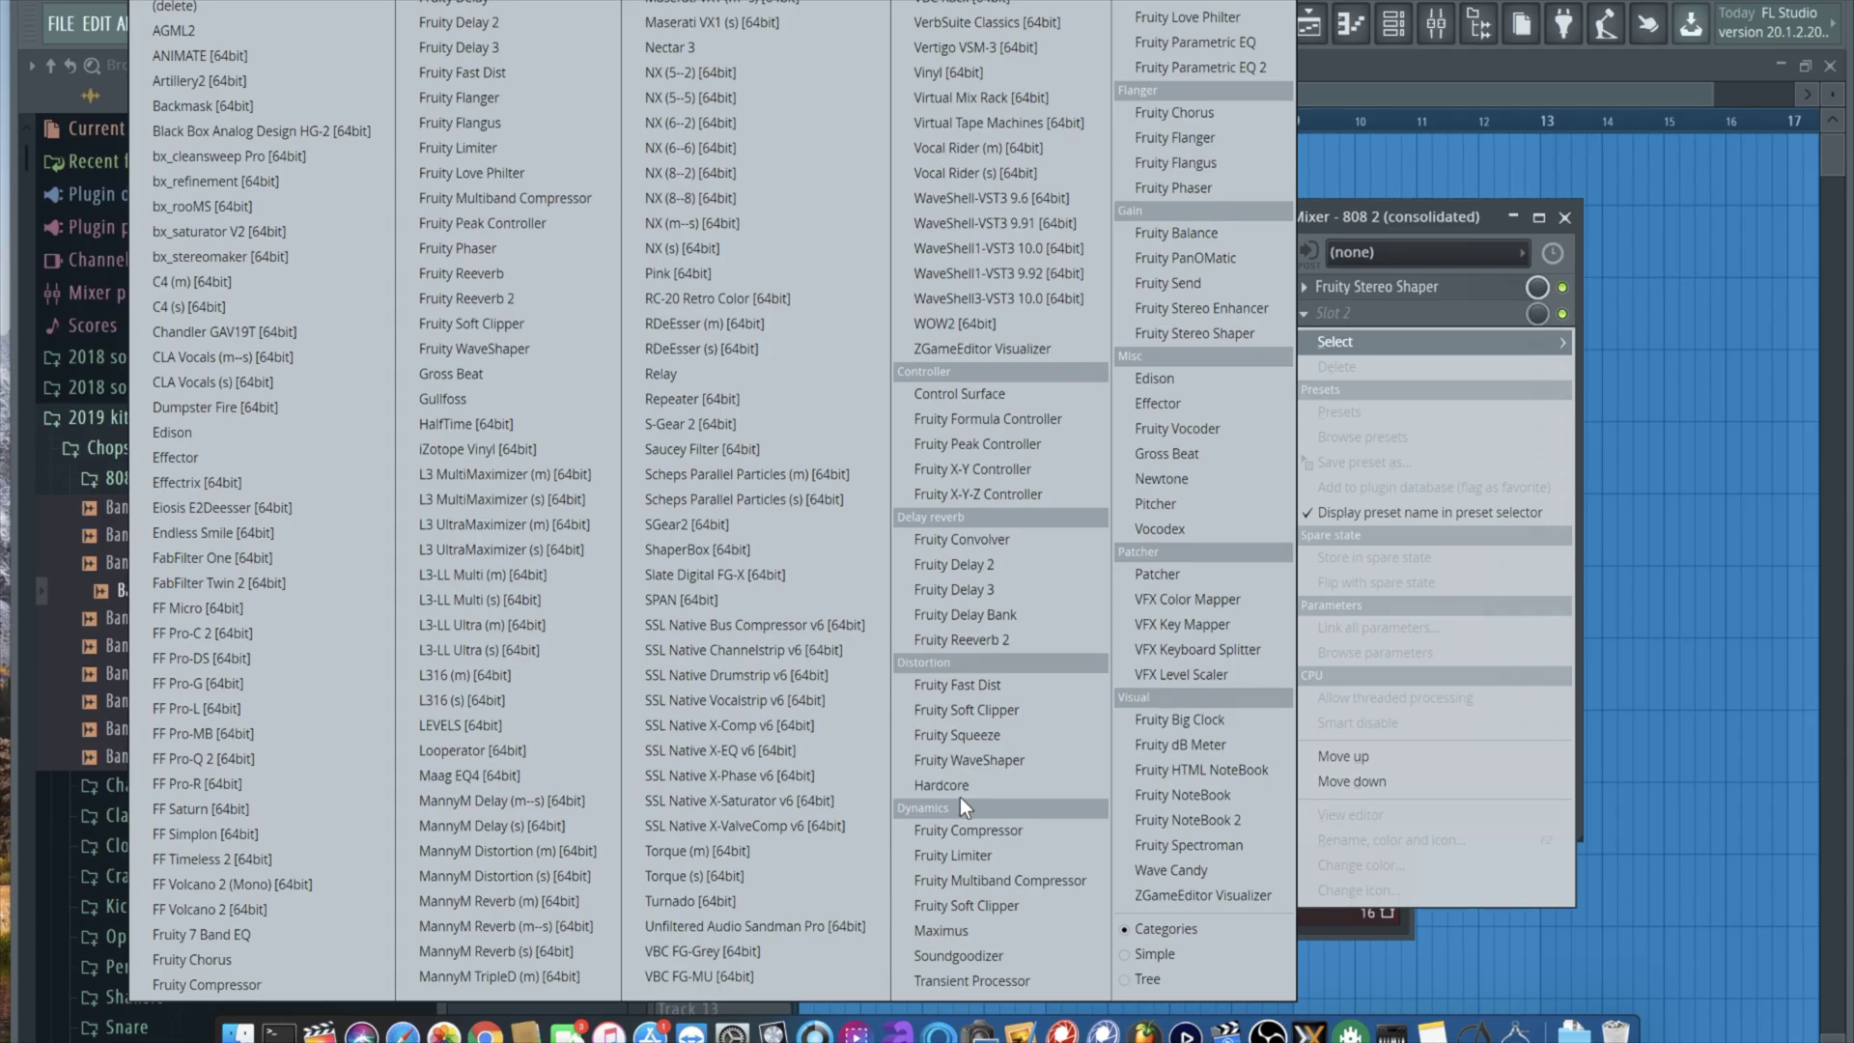
Step: Add Fruity WaveShaper with the Warmer waves preset to Slot 2 and play the song
click(960, 762)
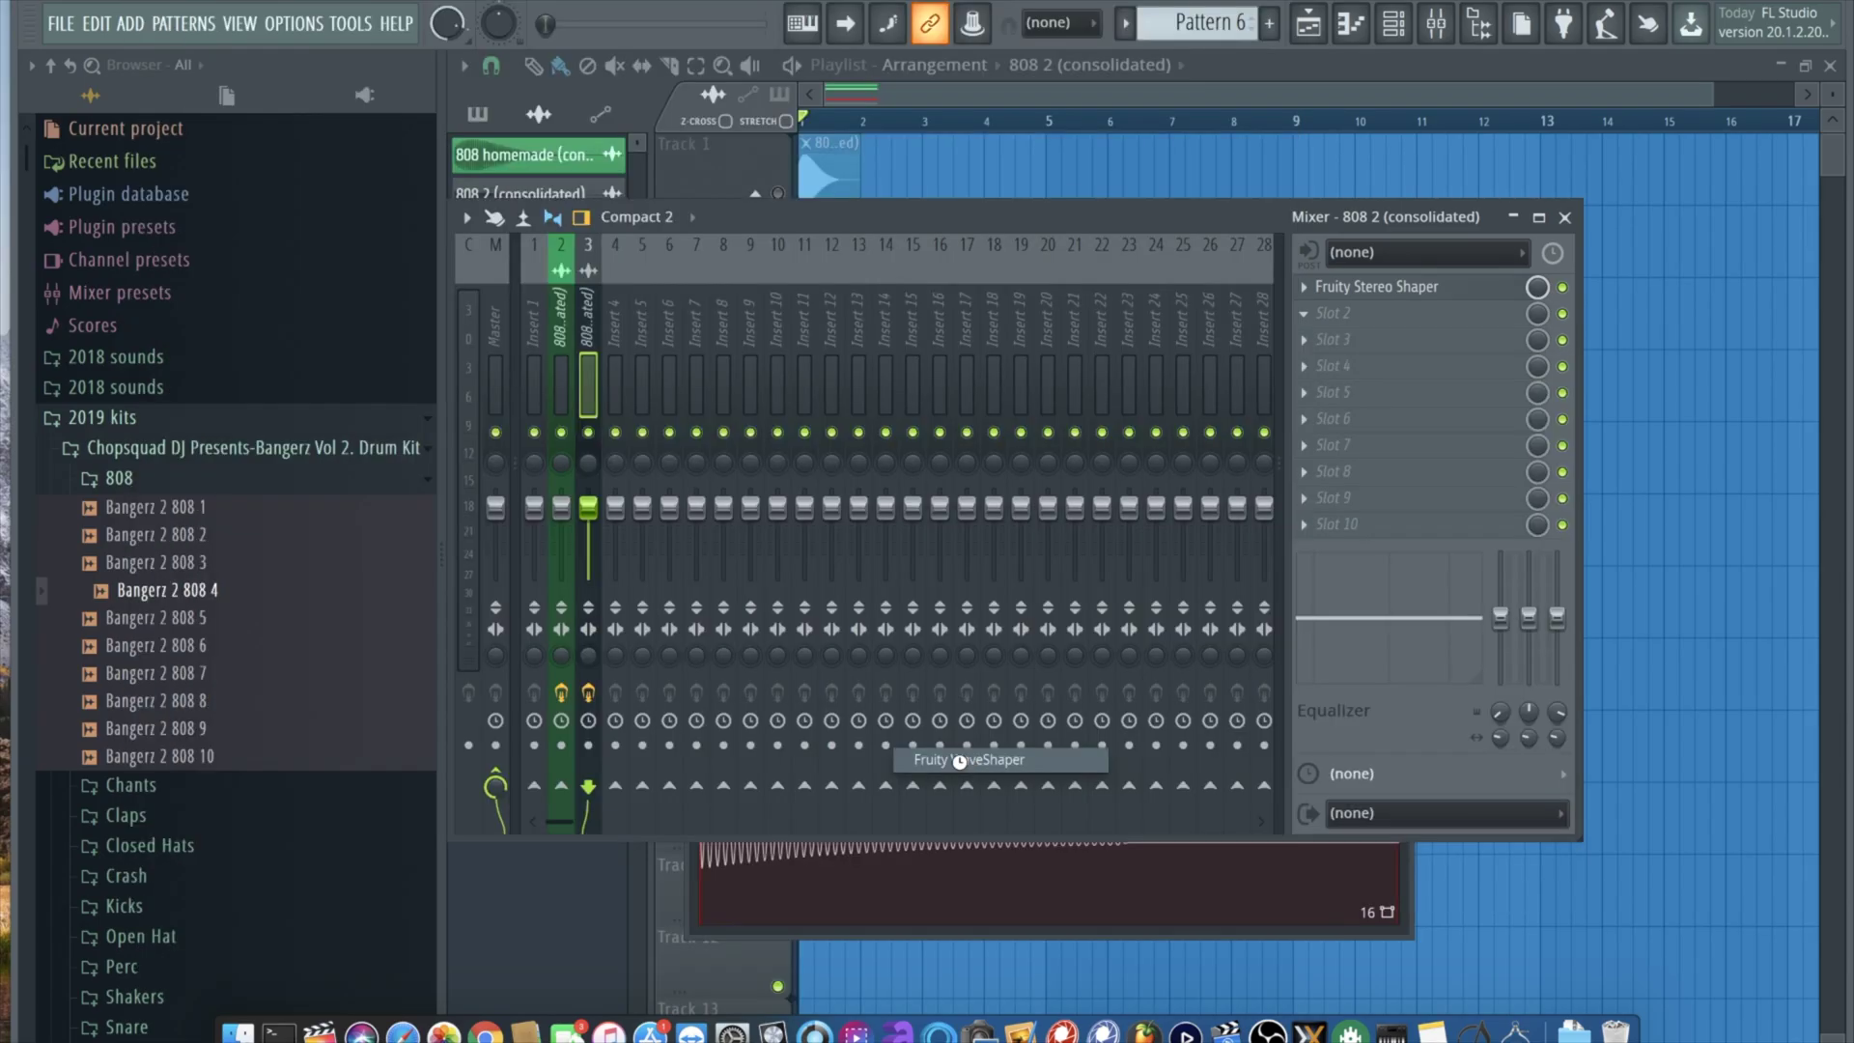
click(748, 156)
click(831, 896)
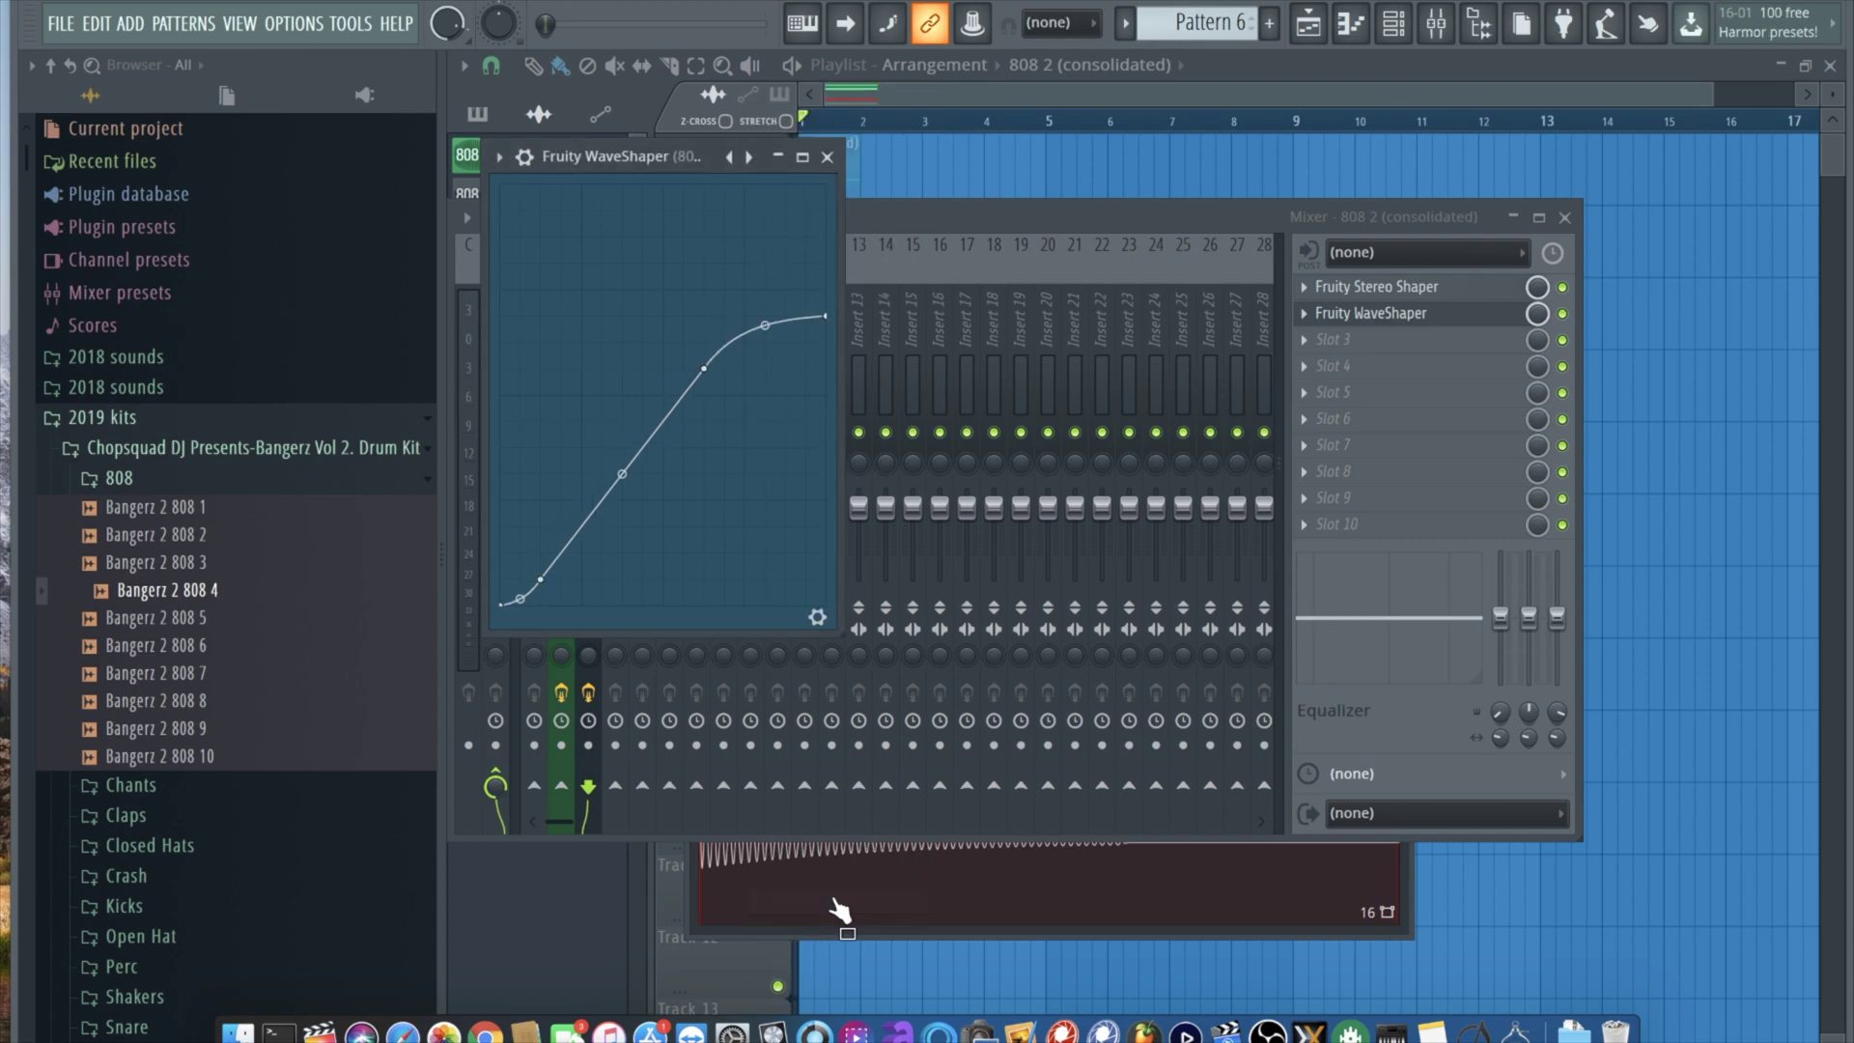
key(space)
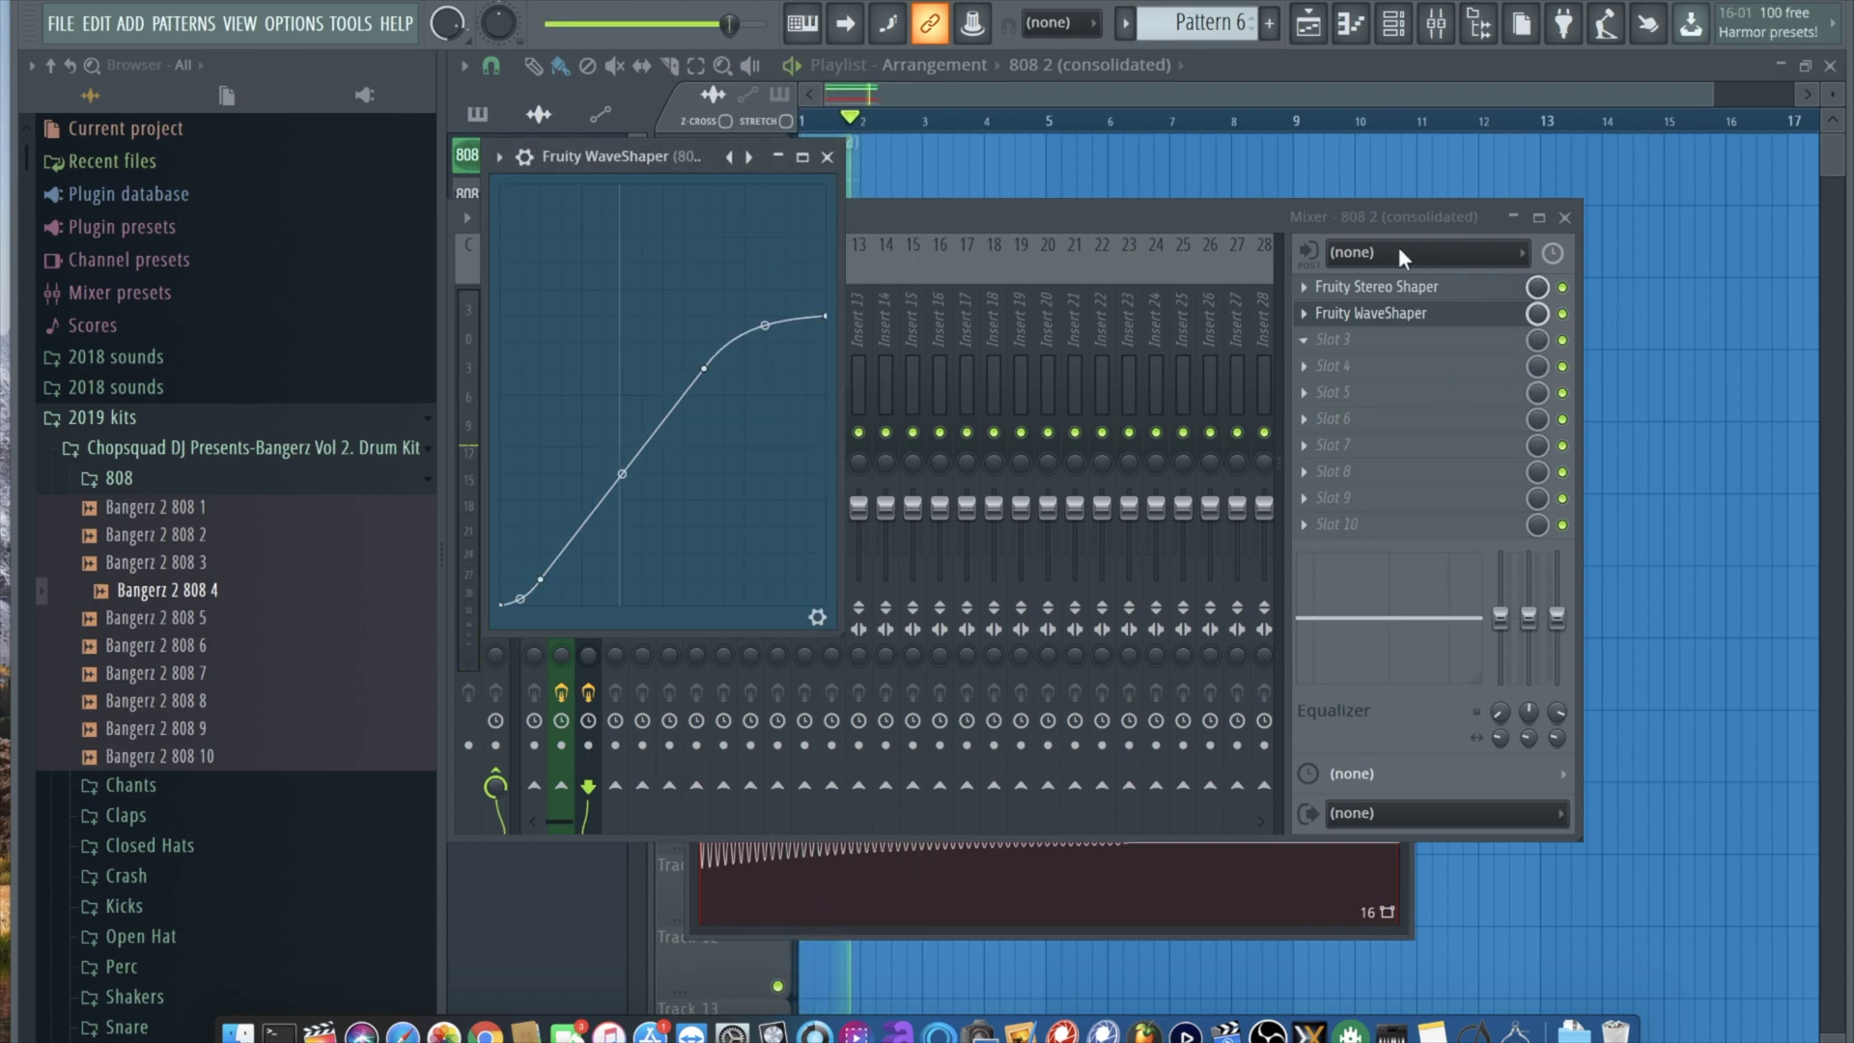
Step: Open the consolidated 808 channel's sample settings from the Channel rack
click(1371, 20)
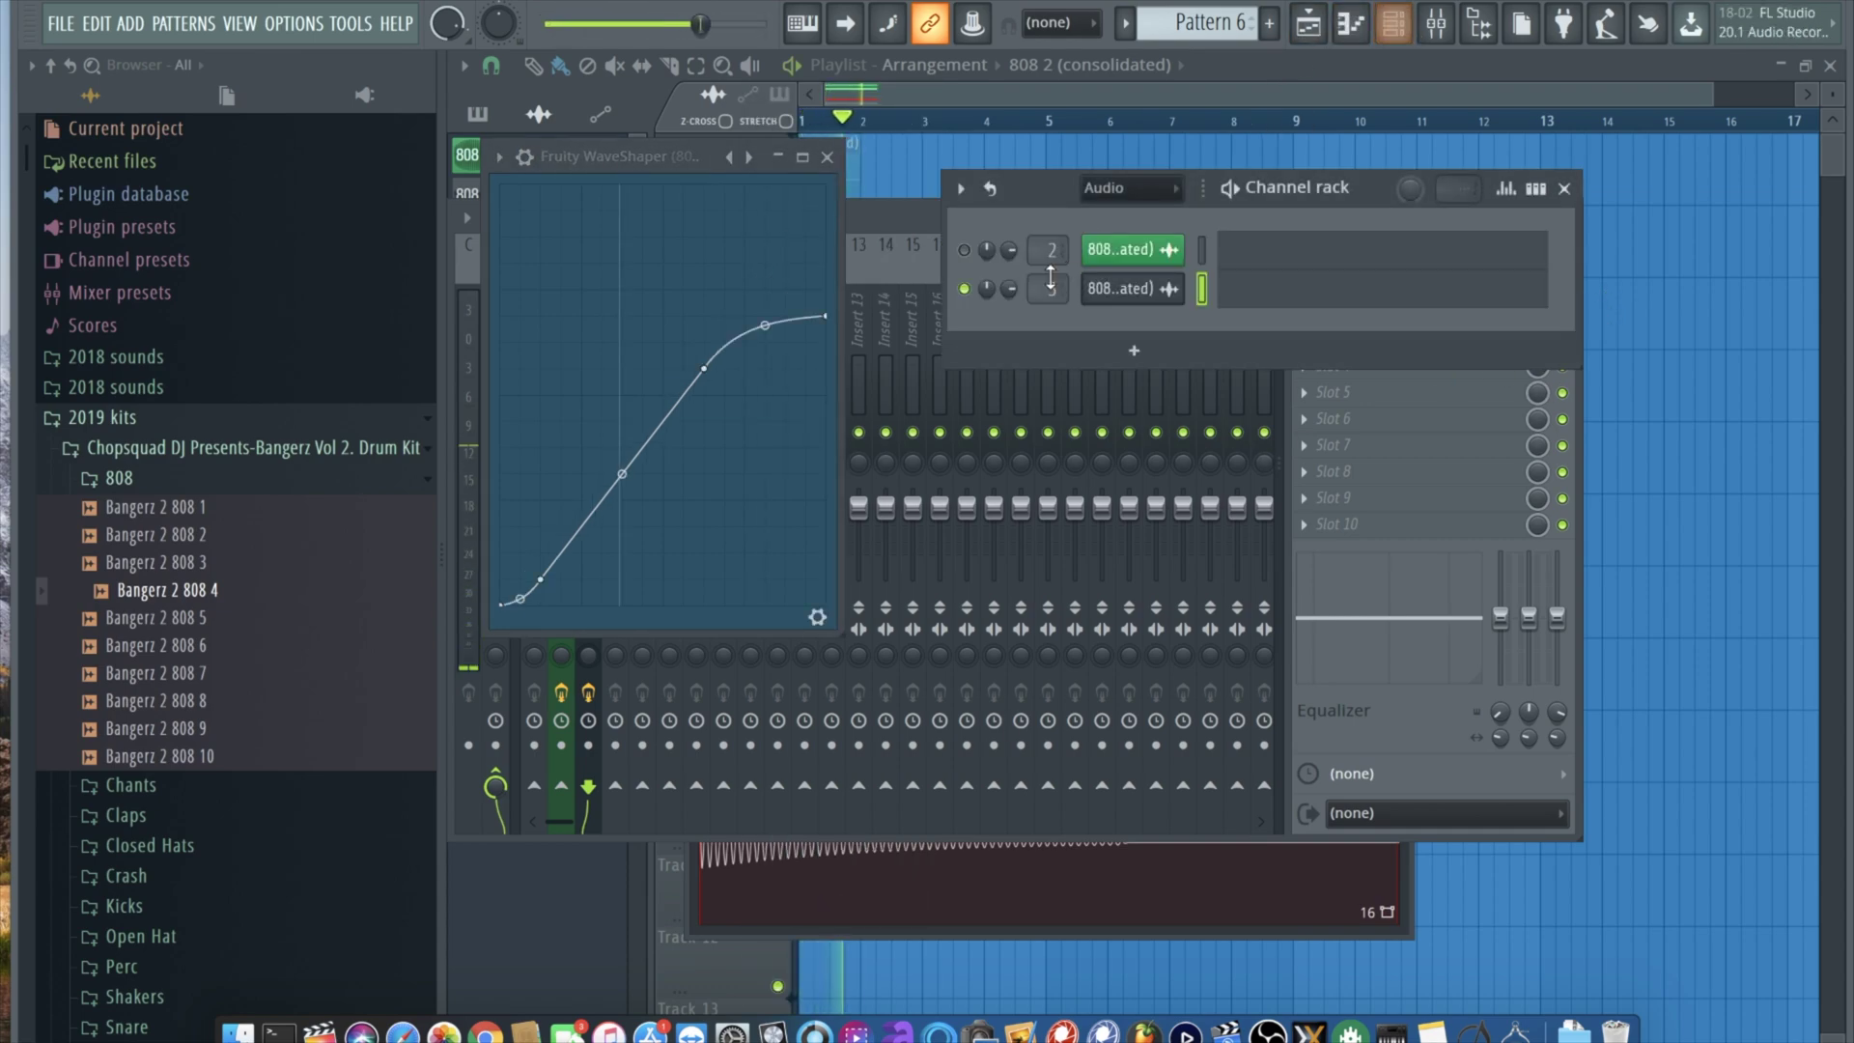
click(1141, 288)
click(1144, 289)
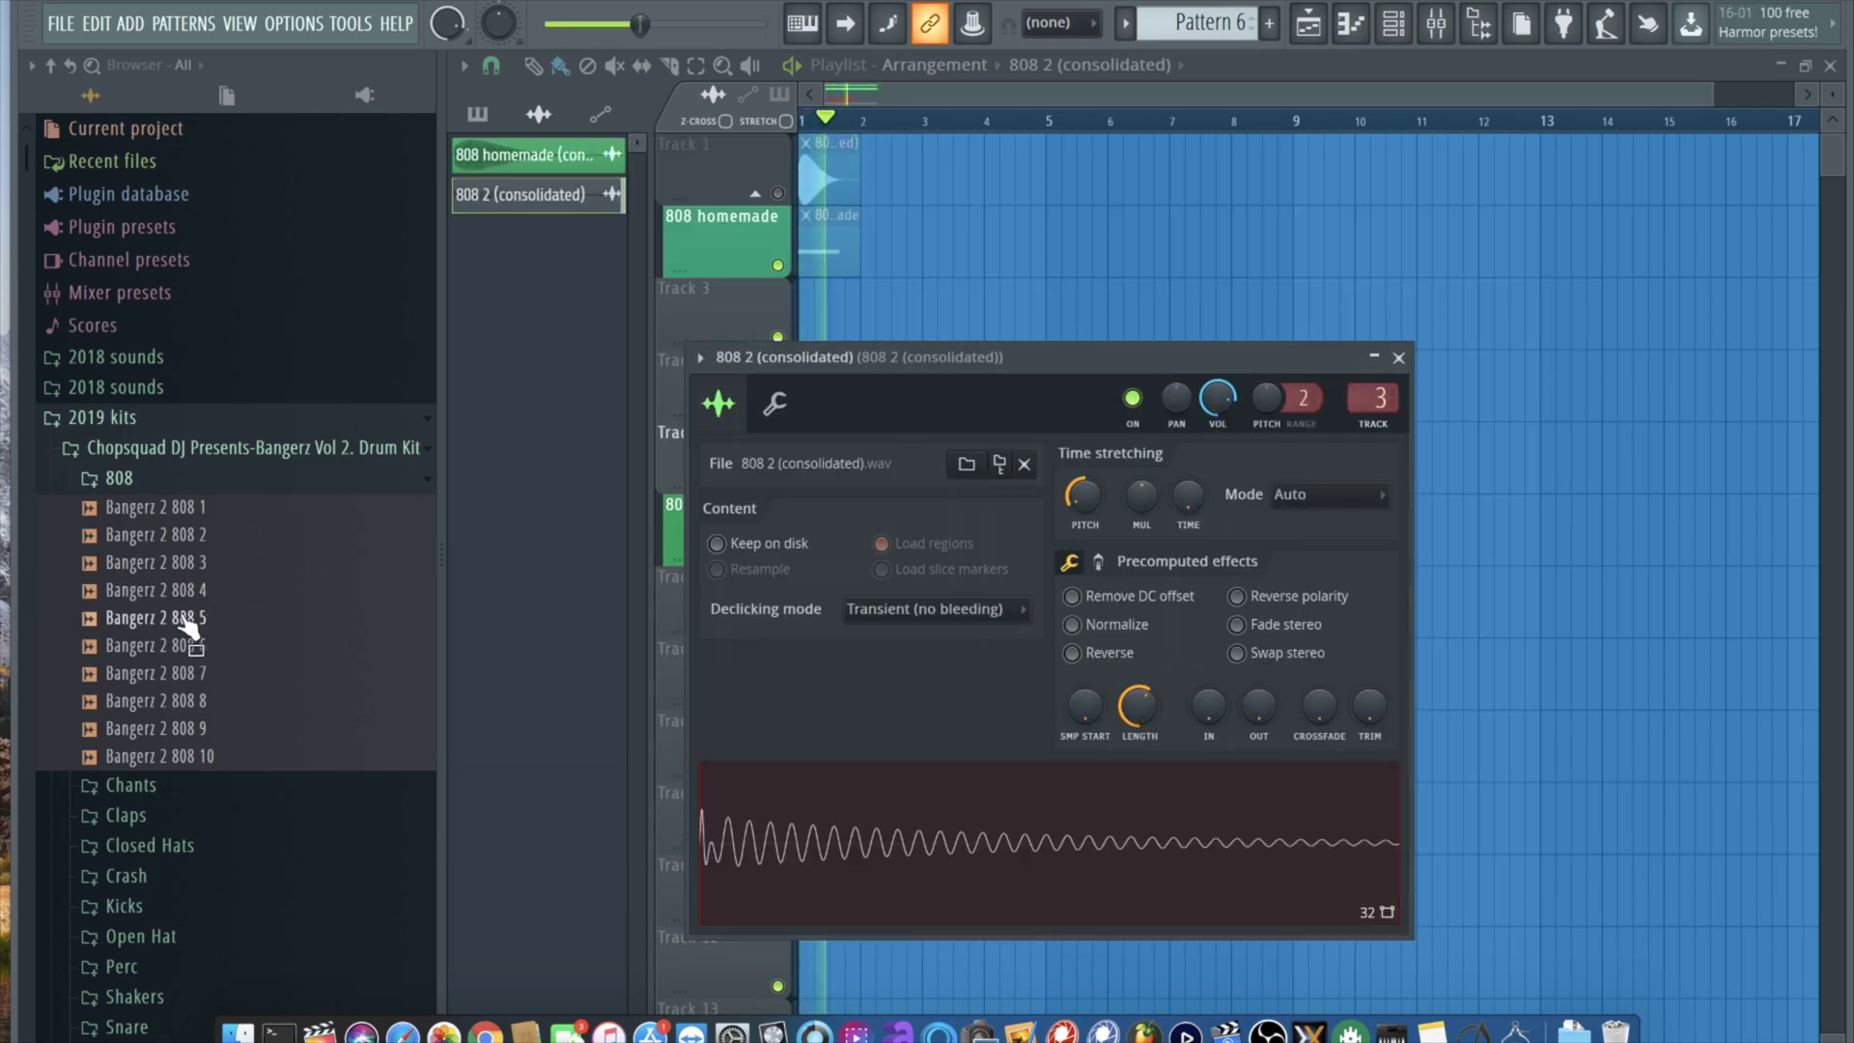
Step: Add the Bangerz 2 Kick3 sample from the Kicks folder with a C5 note at bar 1
click(145, 479)
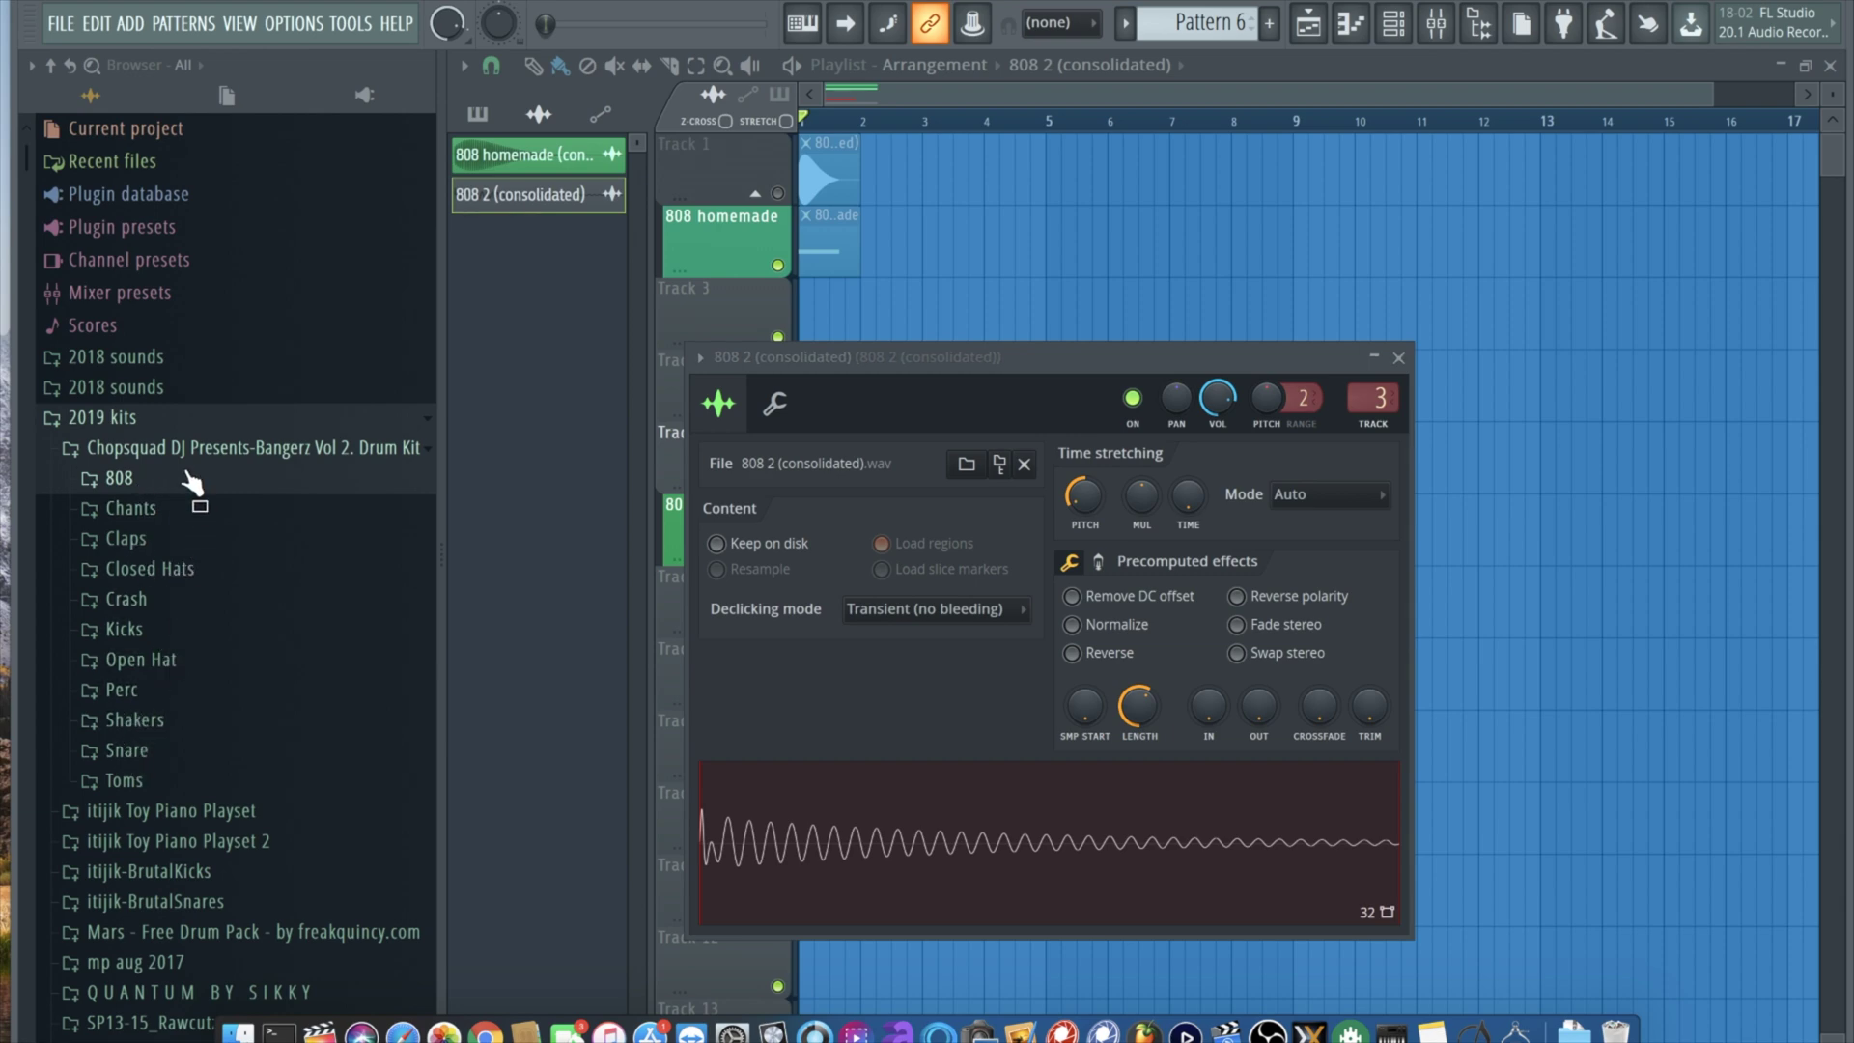
click(169, 633)
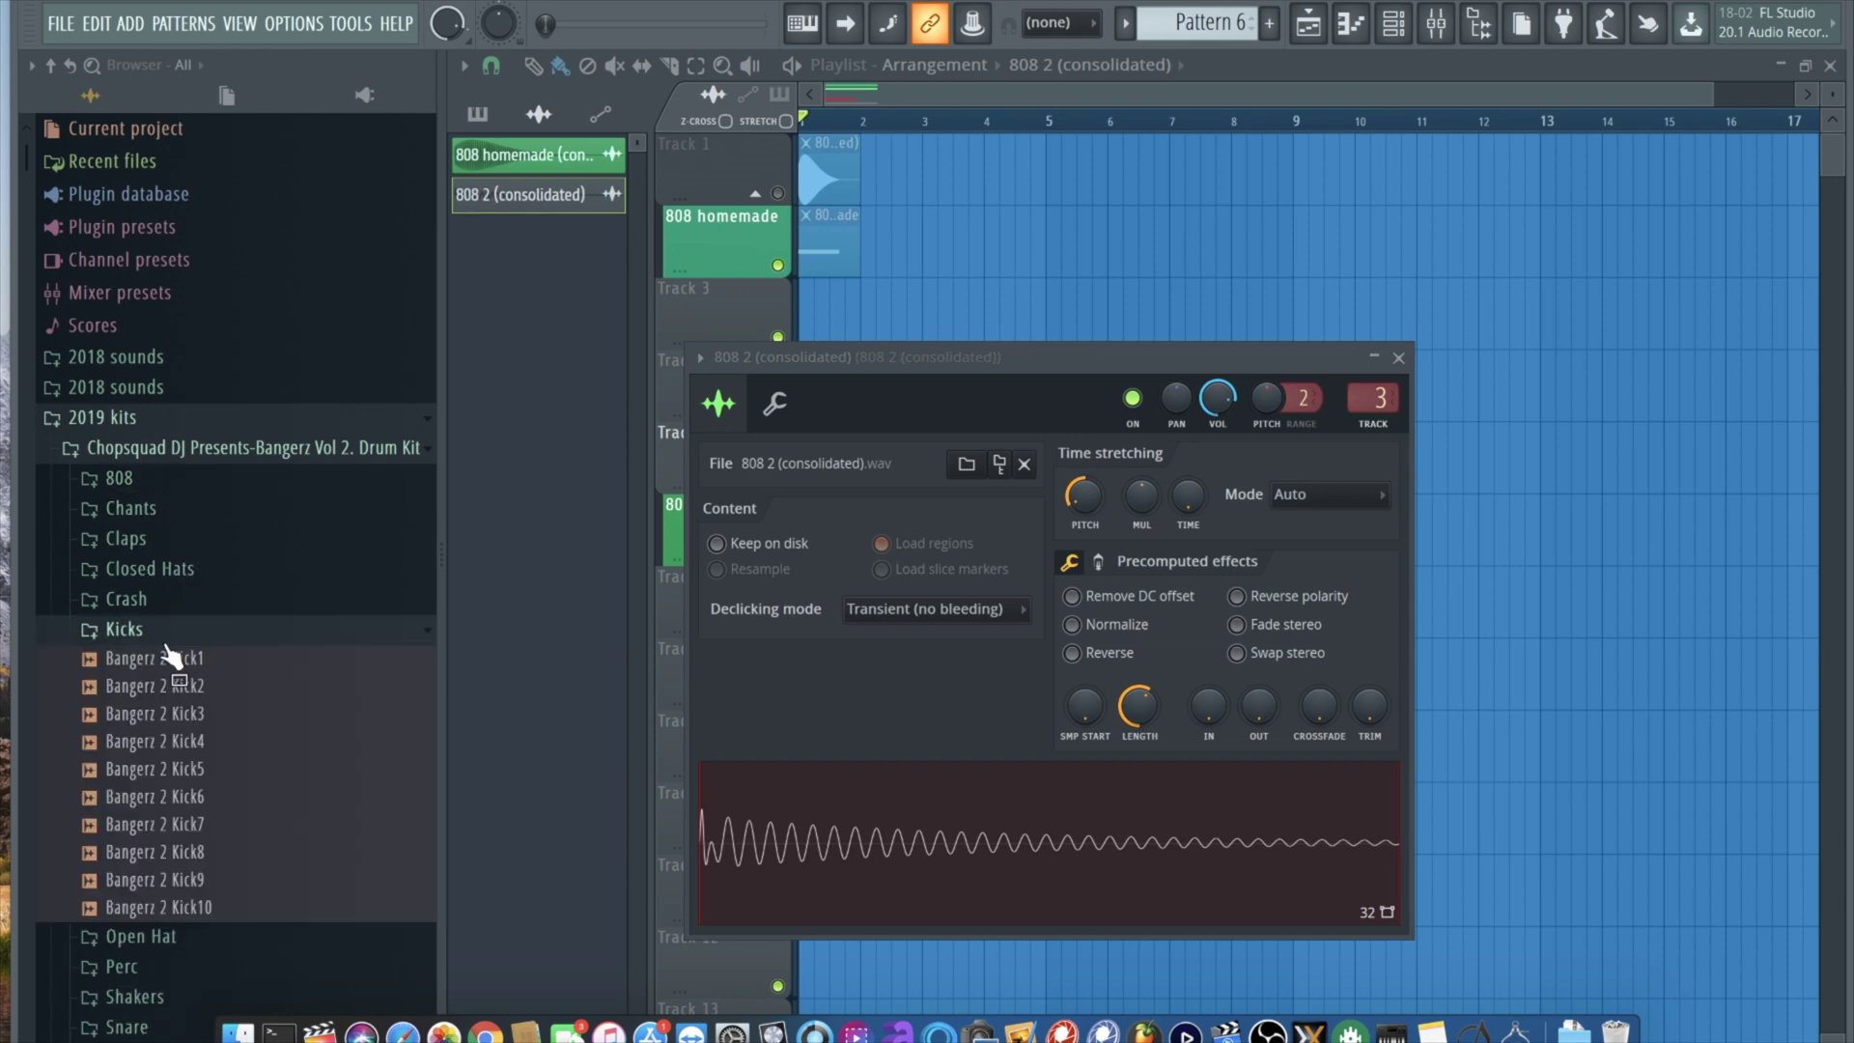
drag(208, 734, 620, 364)
click(626, 362)
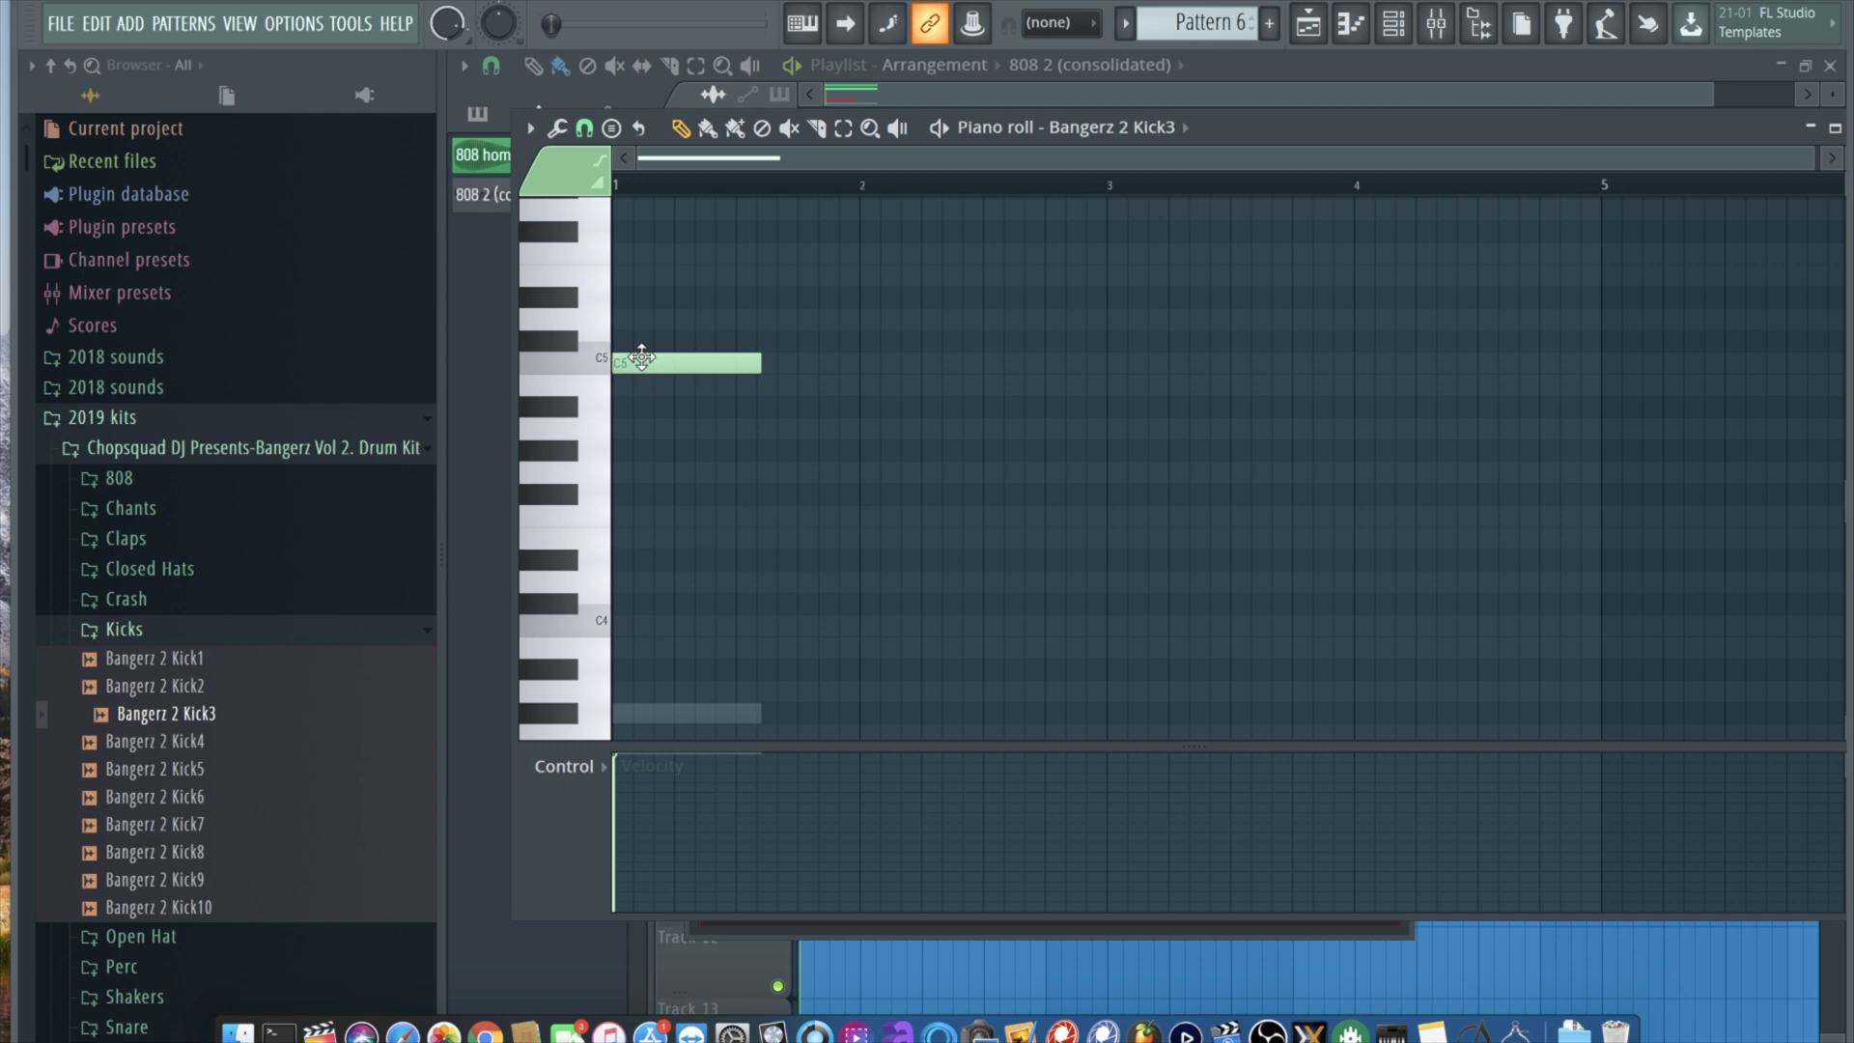
click(584, 362)
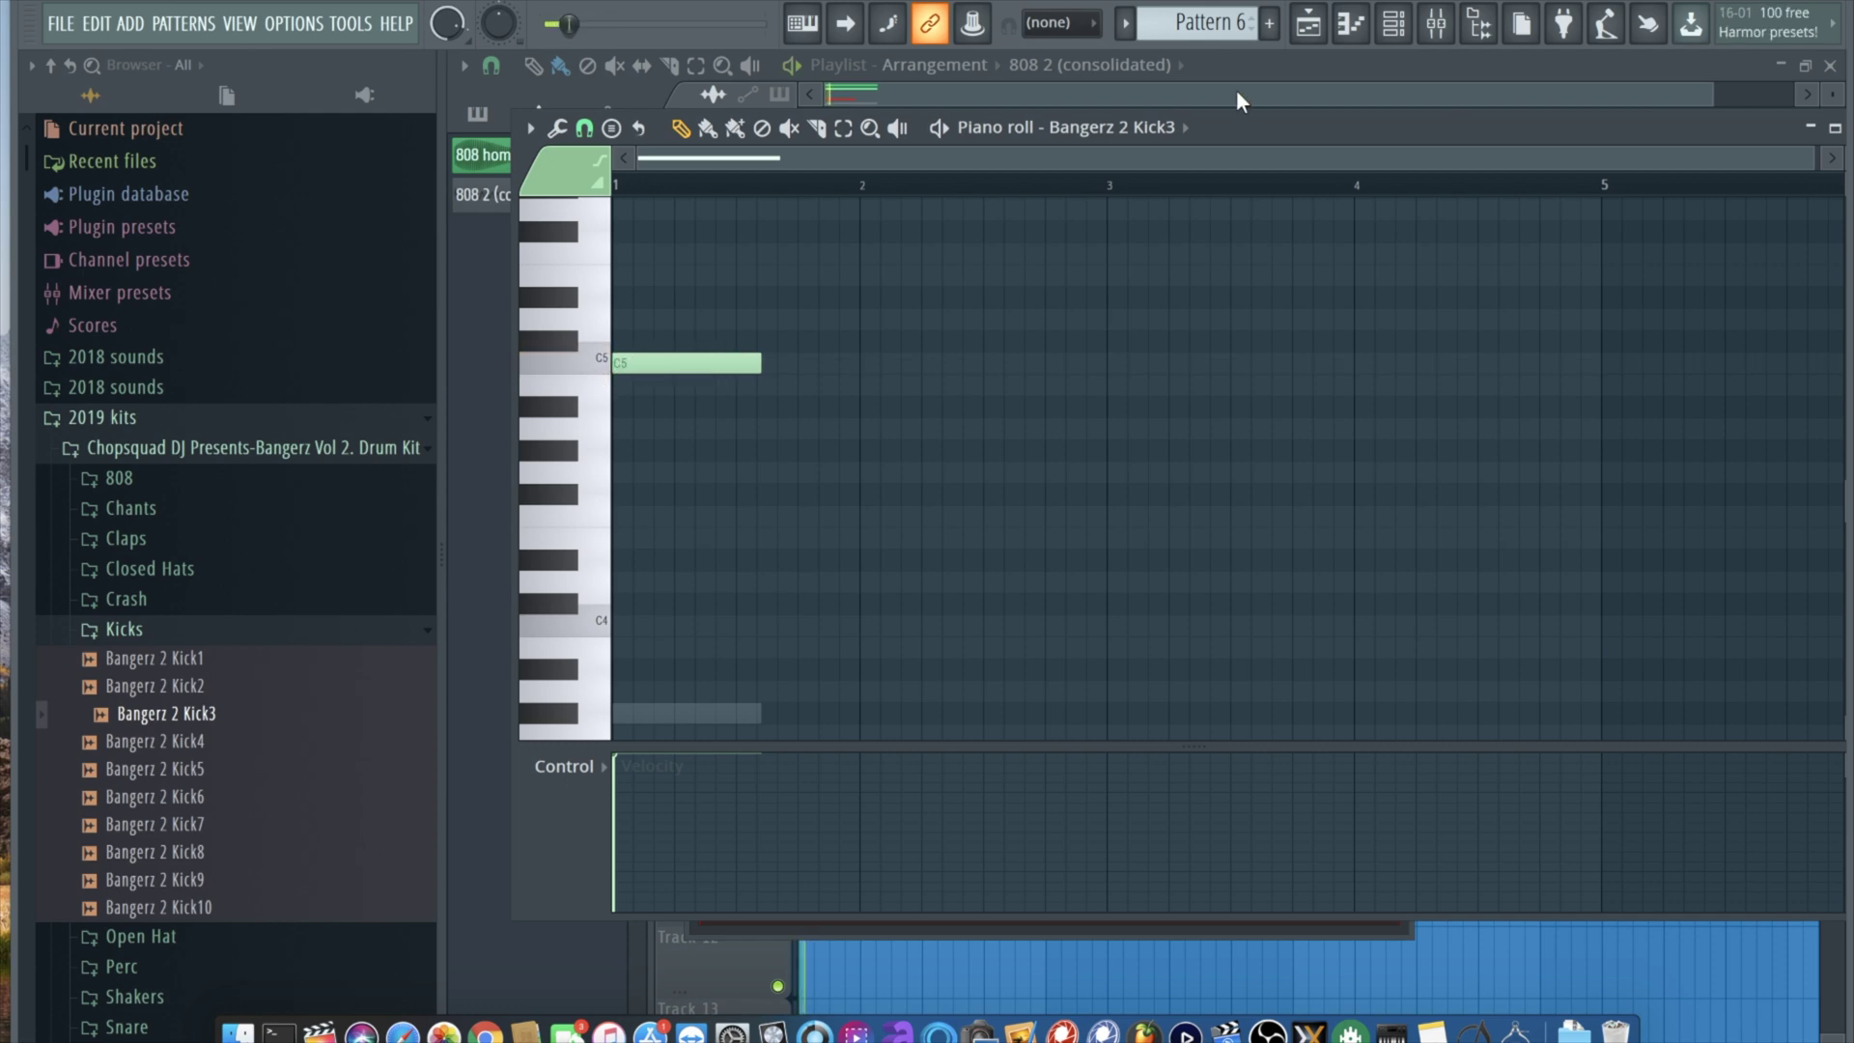
click(1327, 13)
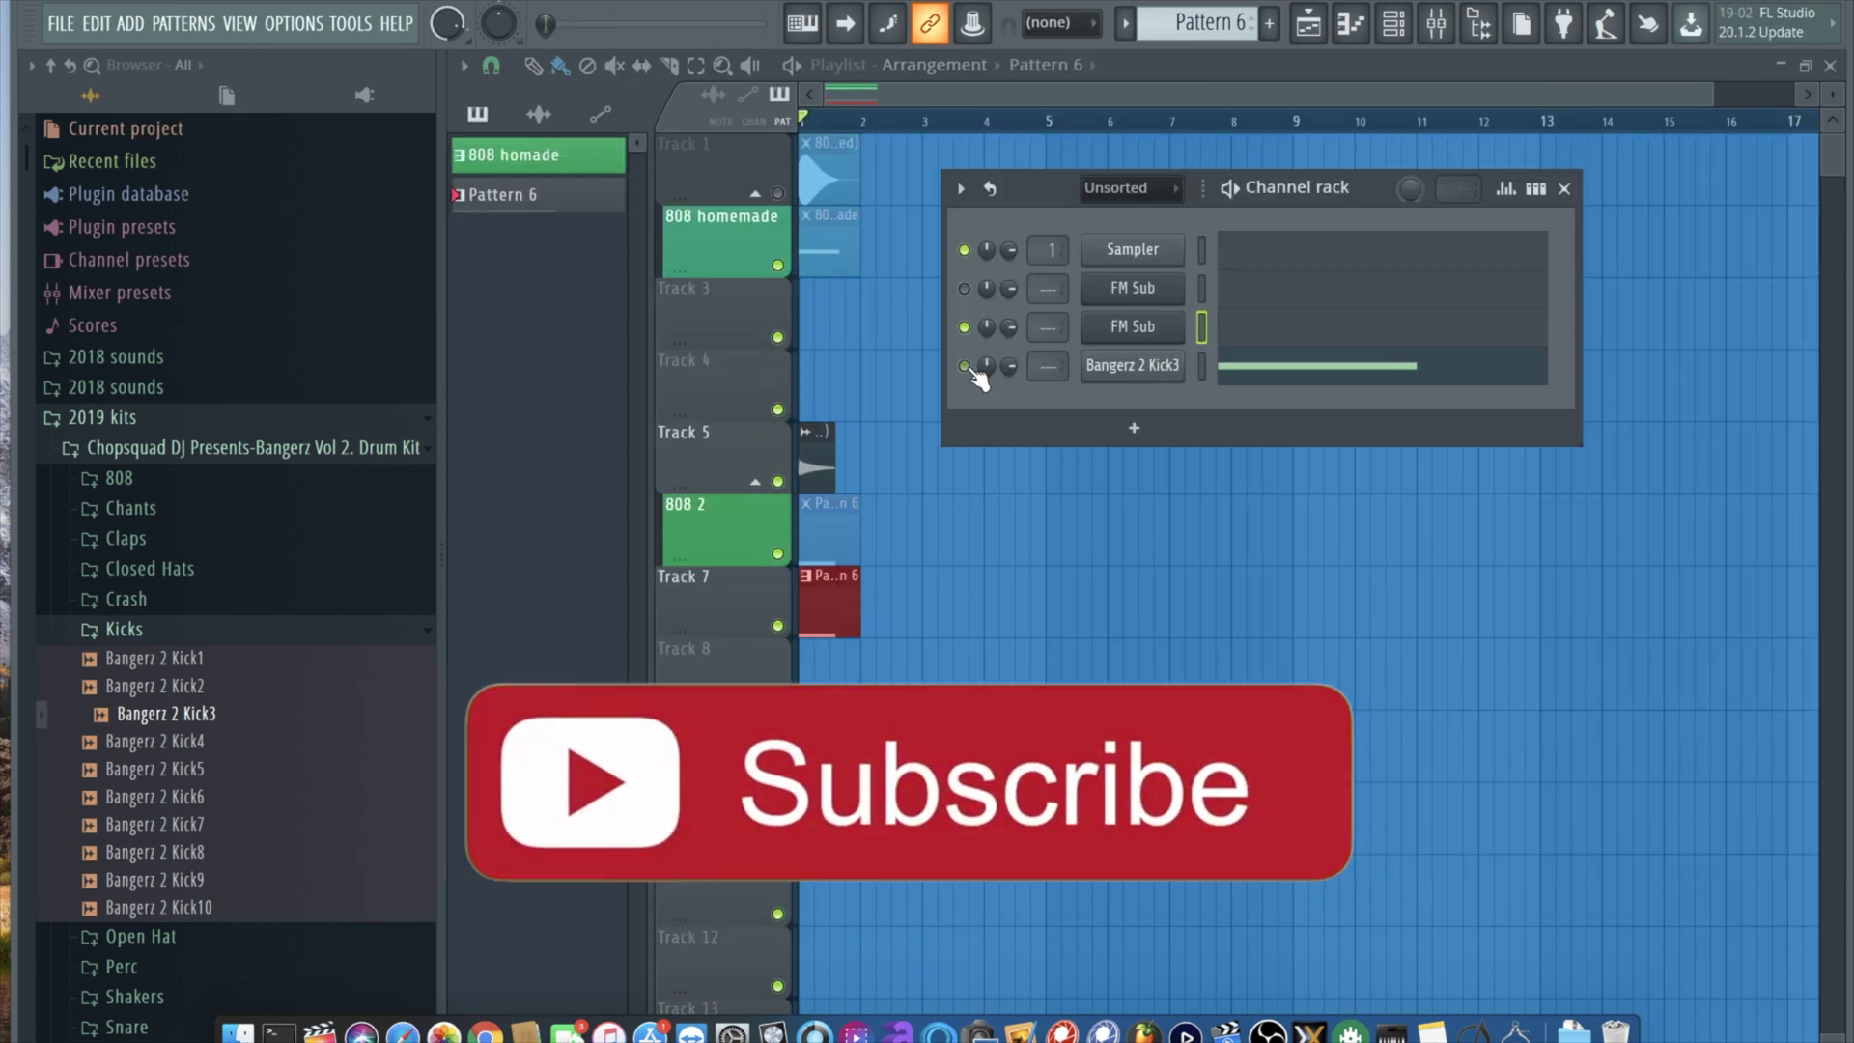
Step: Play Pattern 6 to hear the 808 layered with the Bangerz 2 Kick3 kick
key(space)
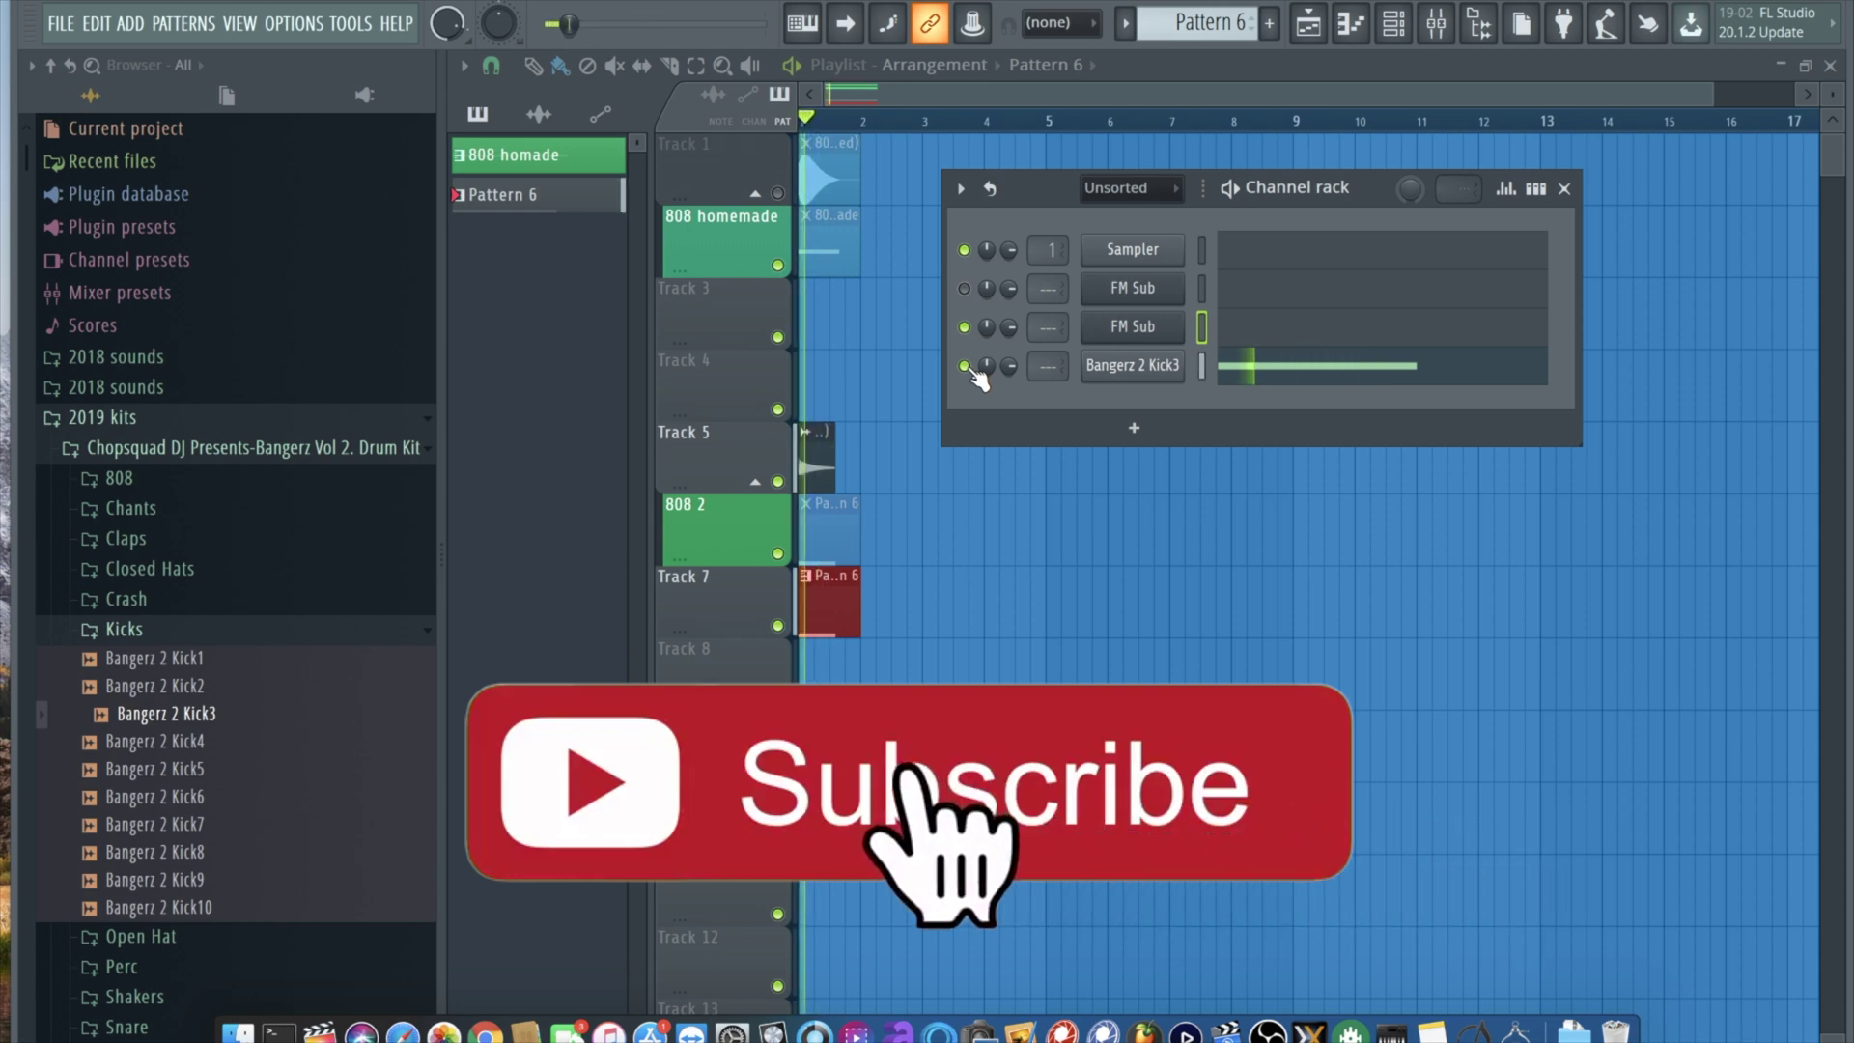